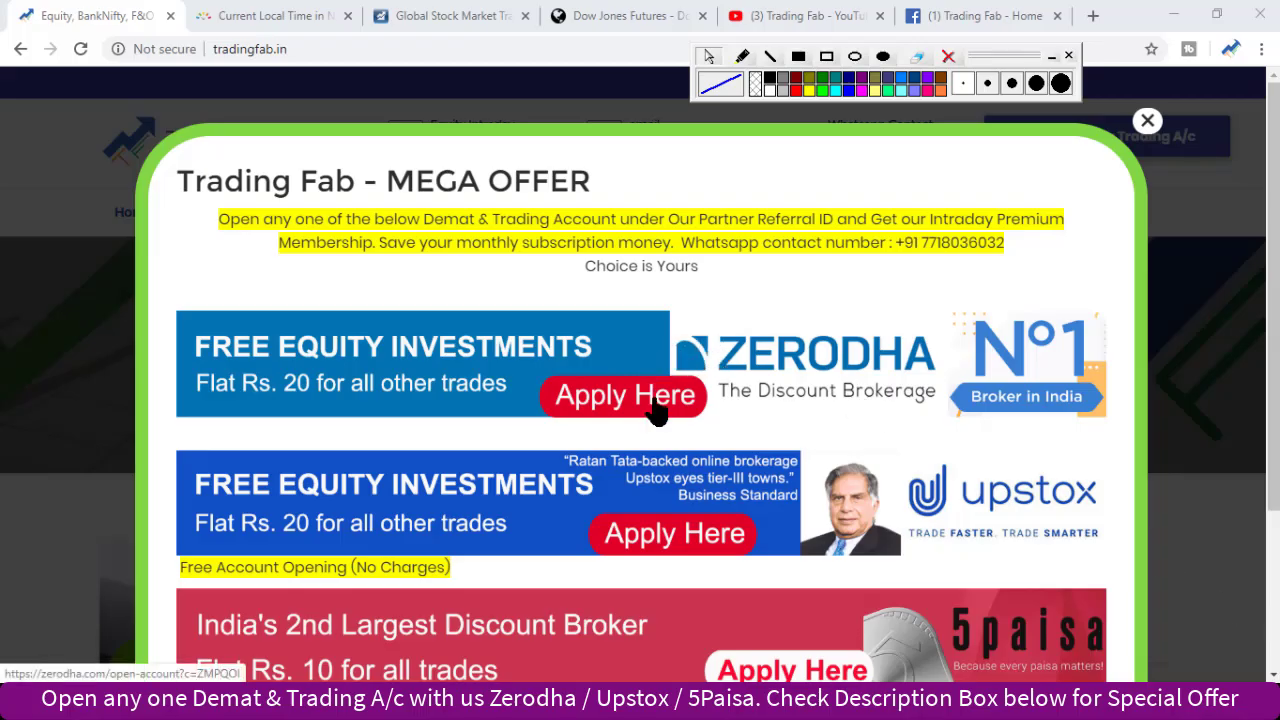
# - Highlight the Trading Fab title, then switch to the 'Current Local Time in New Delhi' tab
pyautogui.scroll(-2, 705, 470)
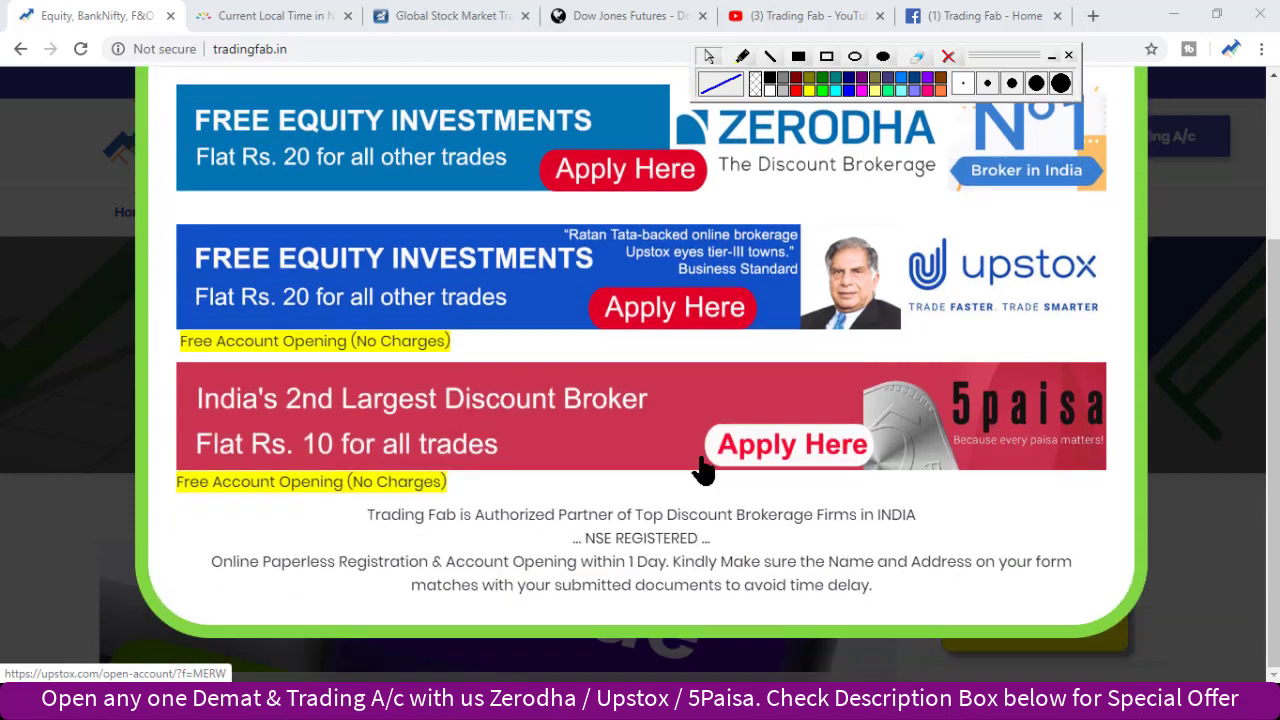
pyautogui.scroll(2, 709, 471)
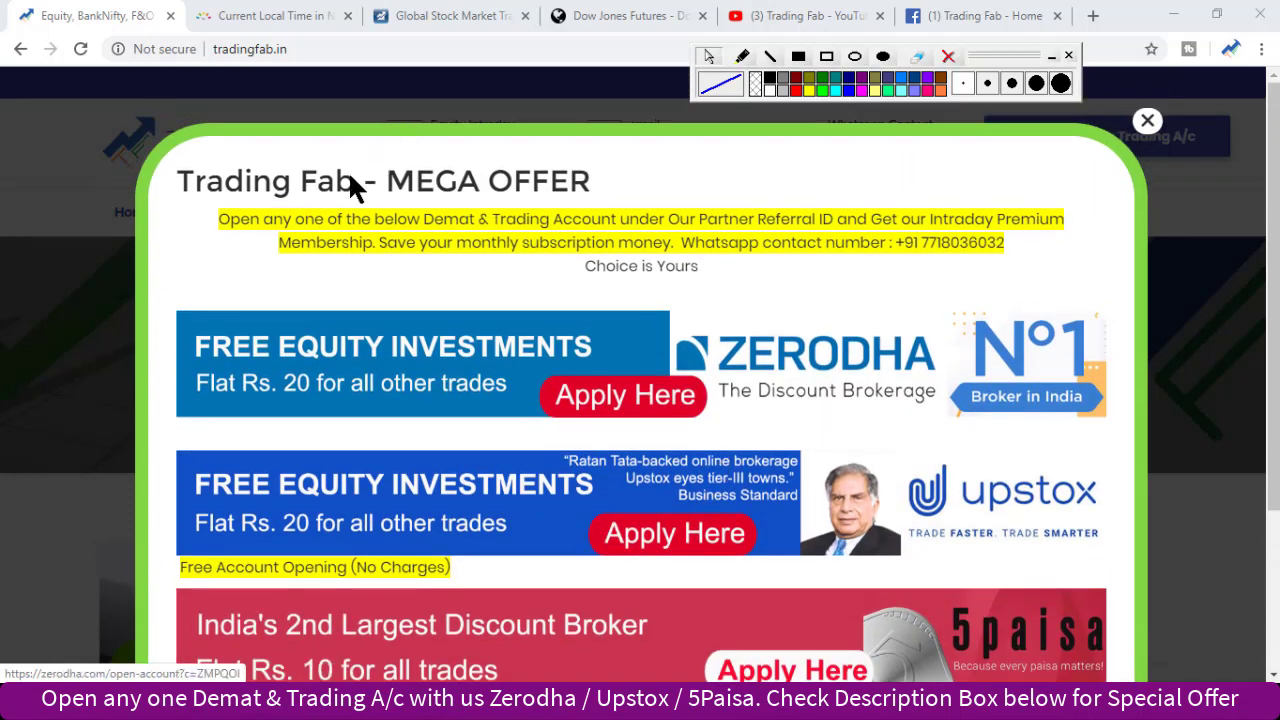
pyautogui.moveTo(360, 187); pyautogui.dragTo(183, 193)
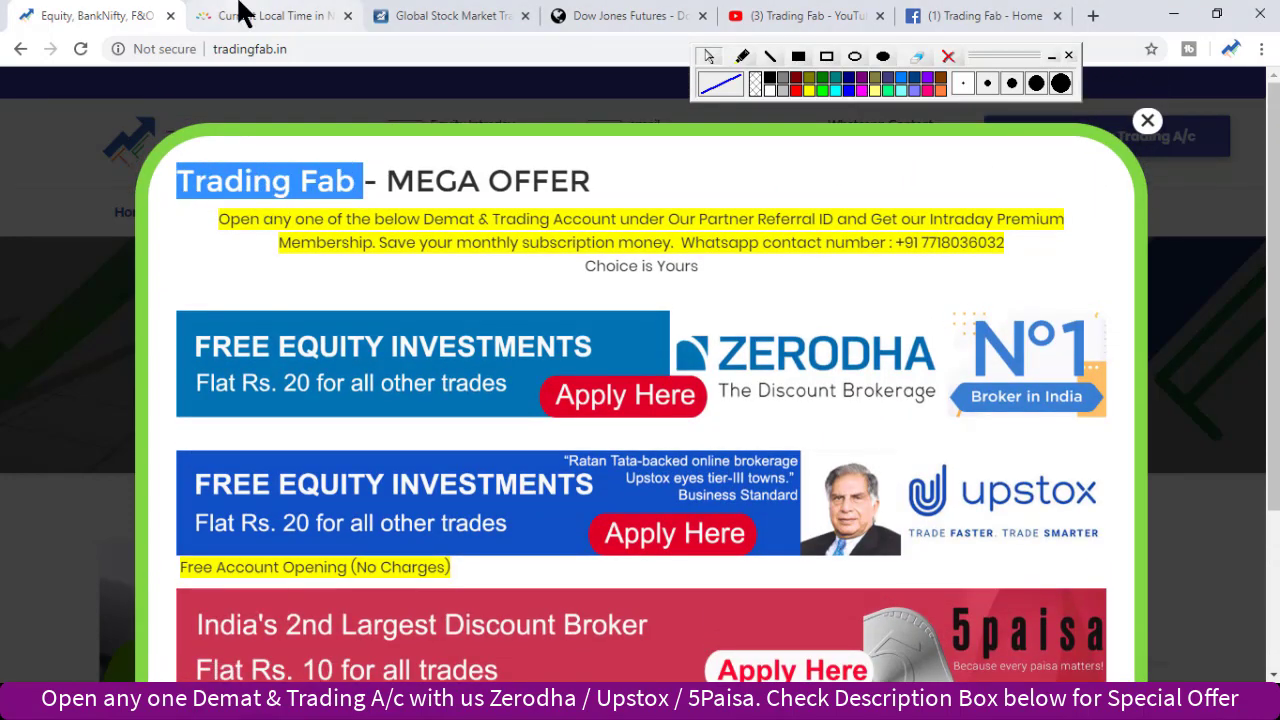
pyautogui.click(243, 15)
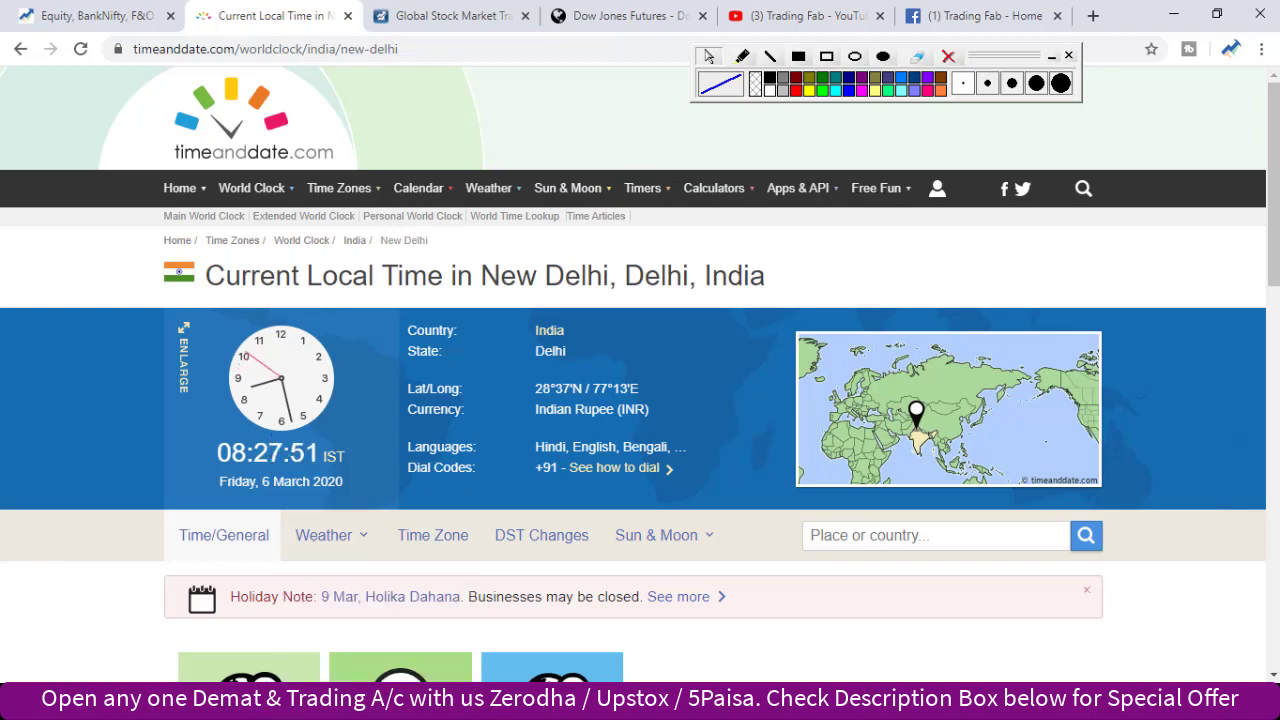
# - Switch from Chrome to the Nifty Intraday Profit Potential chart image in Photos
pyautogui.hotkey('alt', 'Tab')
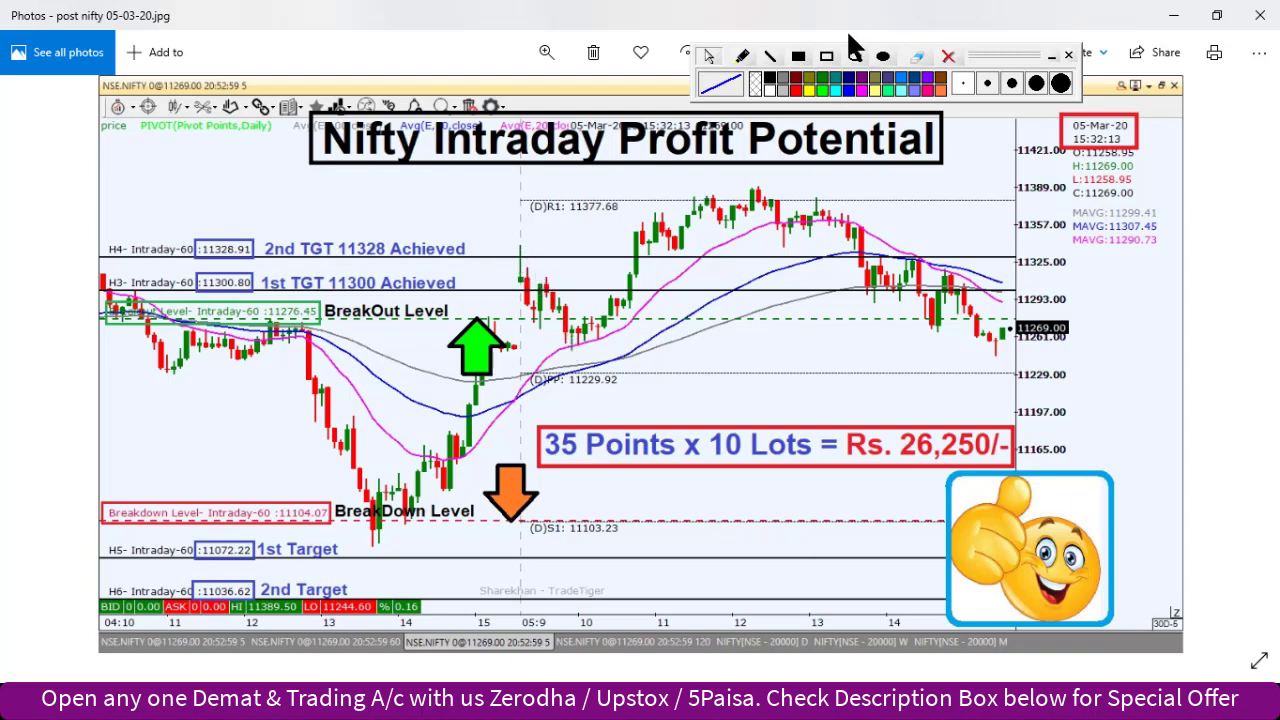
pyautogui.click(826, 56)
pyautogui.moveTo(548, 330); pyautogui.dragTo(607, 352)
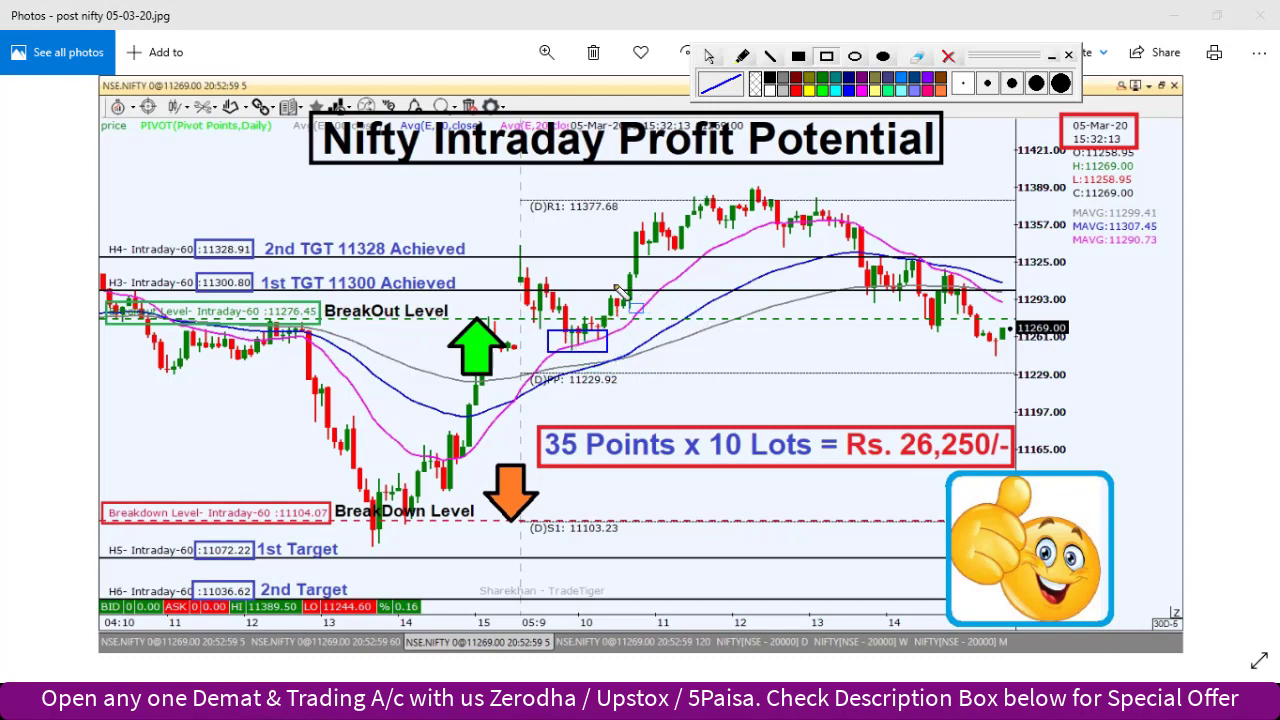
pyautogui.moveTo(610, 283); pyautogui.dragTo(637, 296)
pyautogui.moveTo(624, 250); pyautogui.dragTo(645, 263)
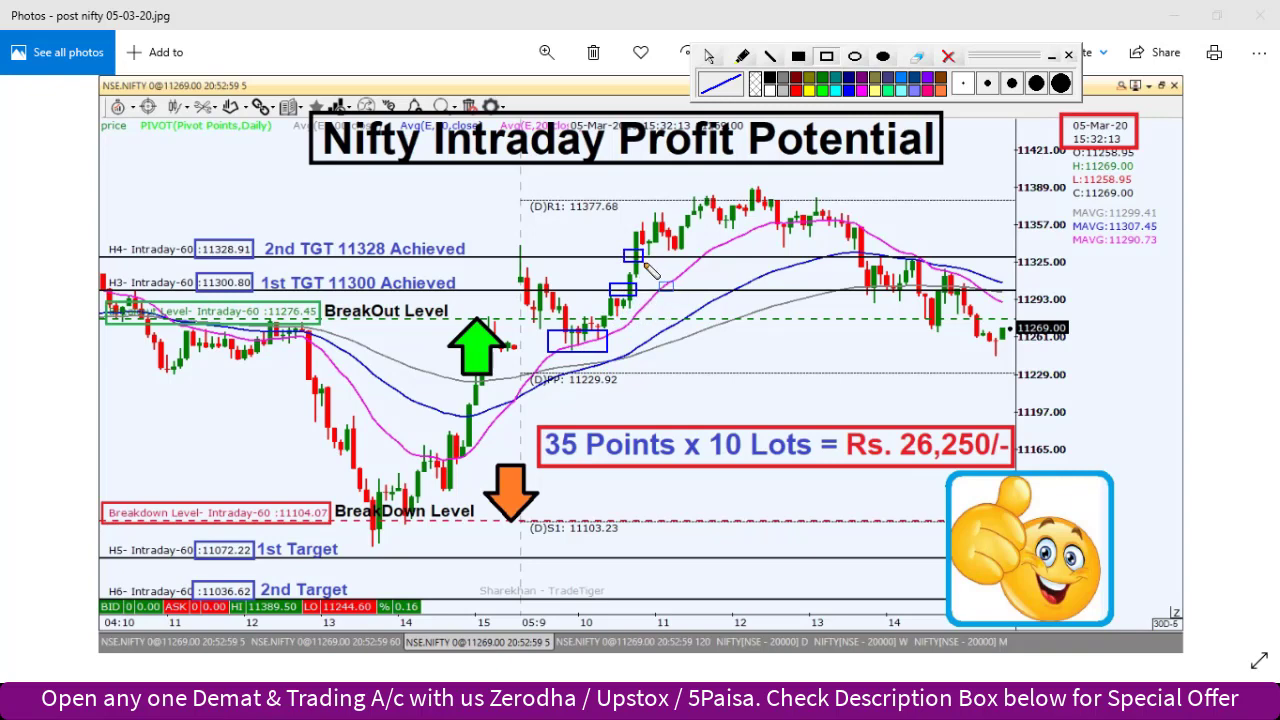
pyautogui.click(948, 58)
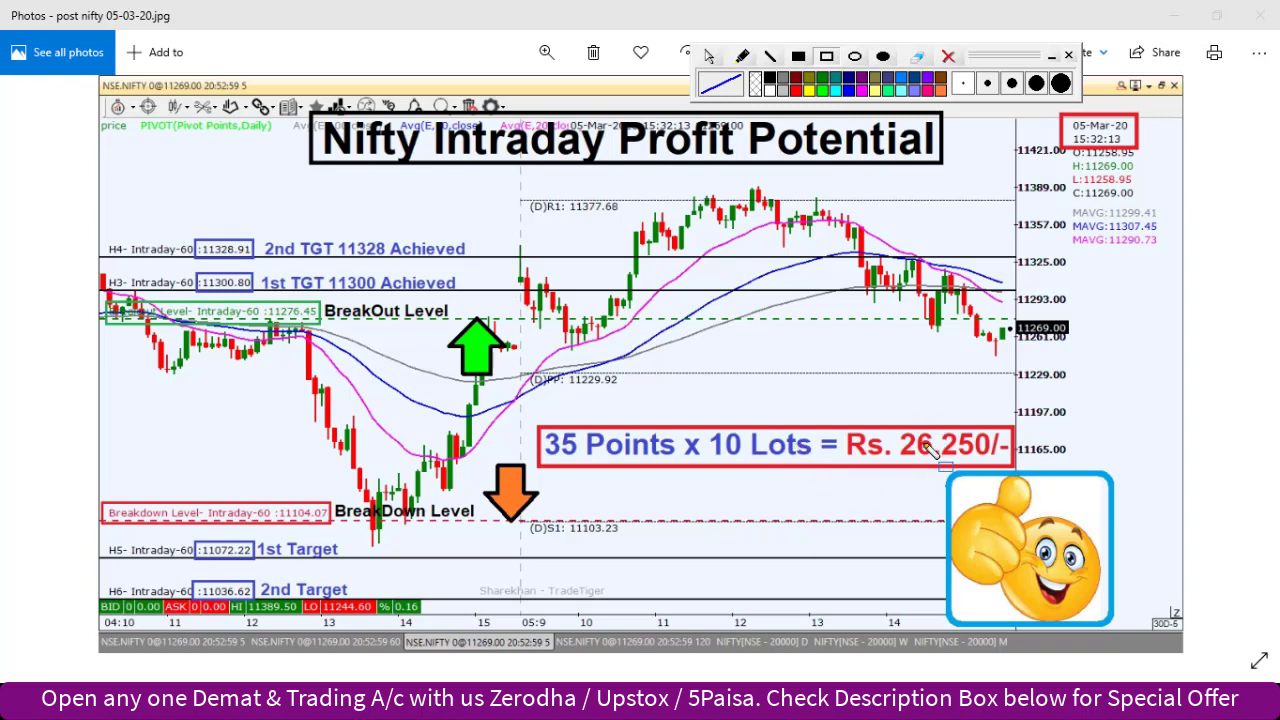
# - Set the drawing overlay back to the arrow selection tool
pyautogui.click(707, 57)
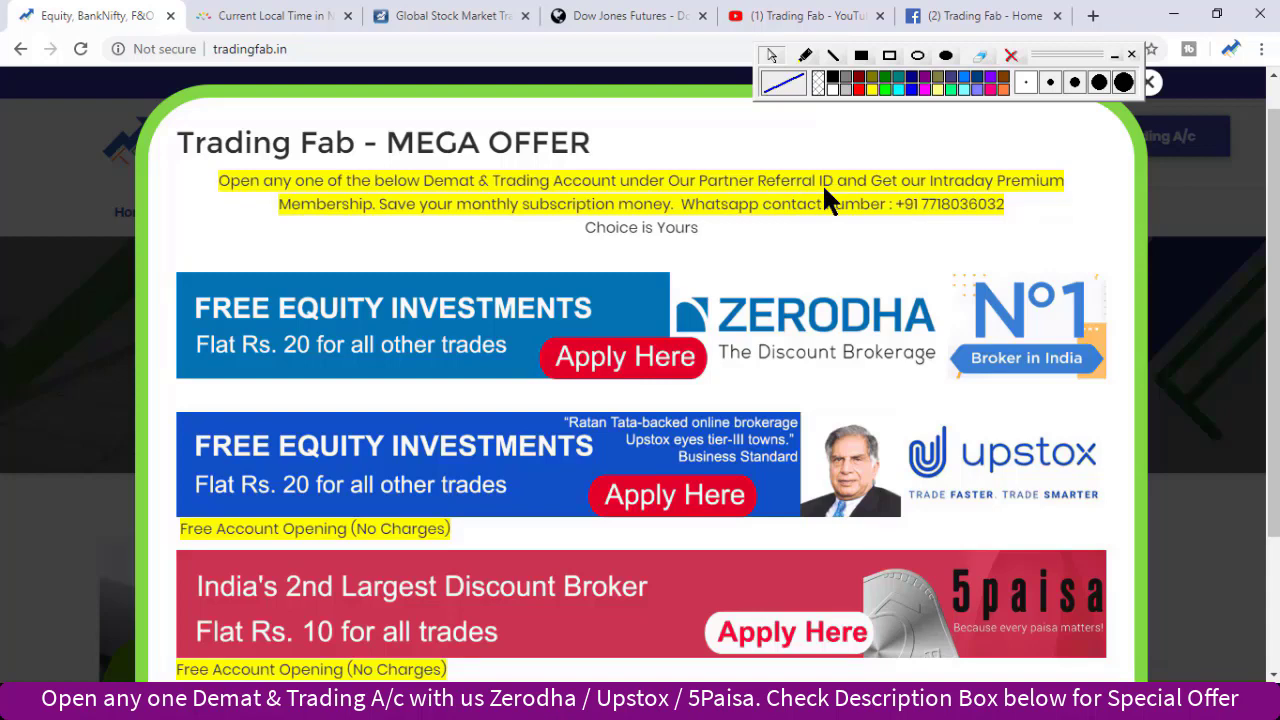
# - Visit Zerodha's signup page, return to Trading Fab and highlight the WhatsApp contact number
pyautogui.click(665, 365)
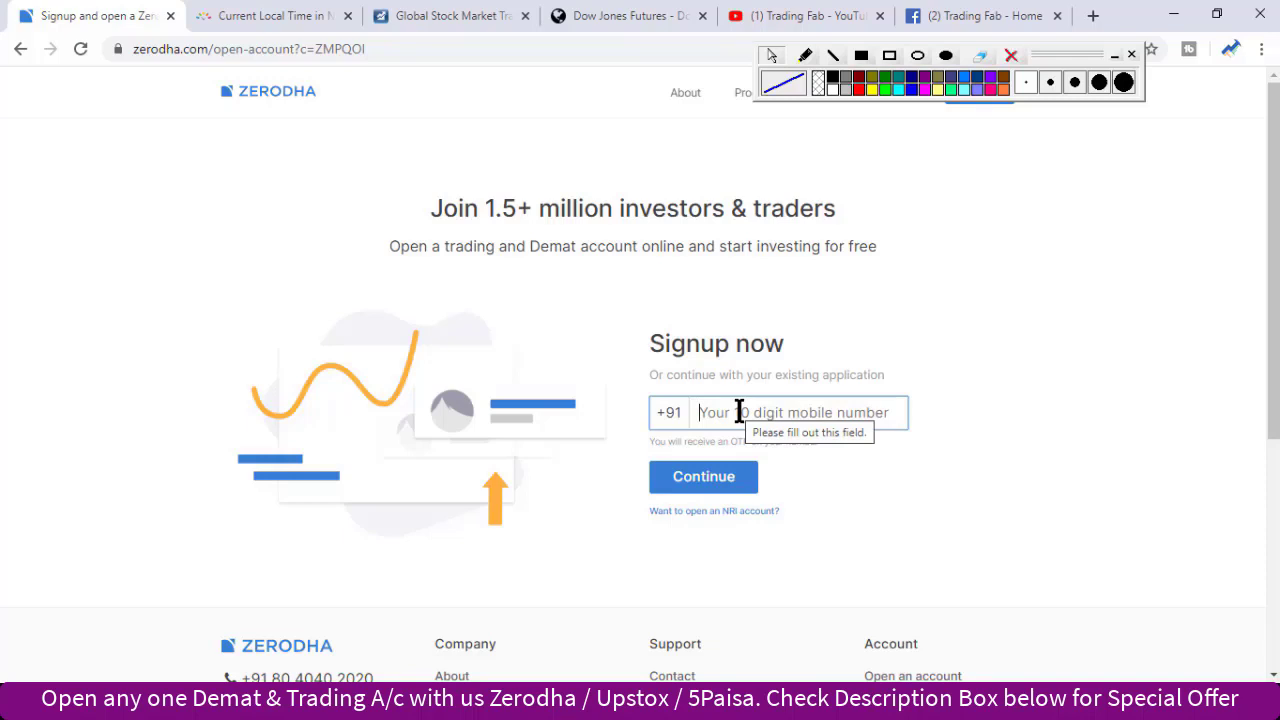
pyautogui.click(31, 50)
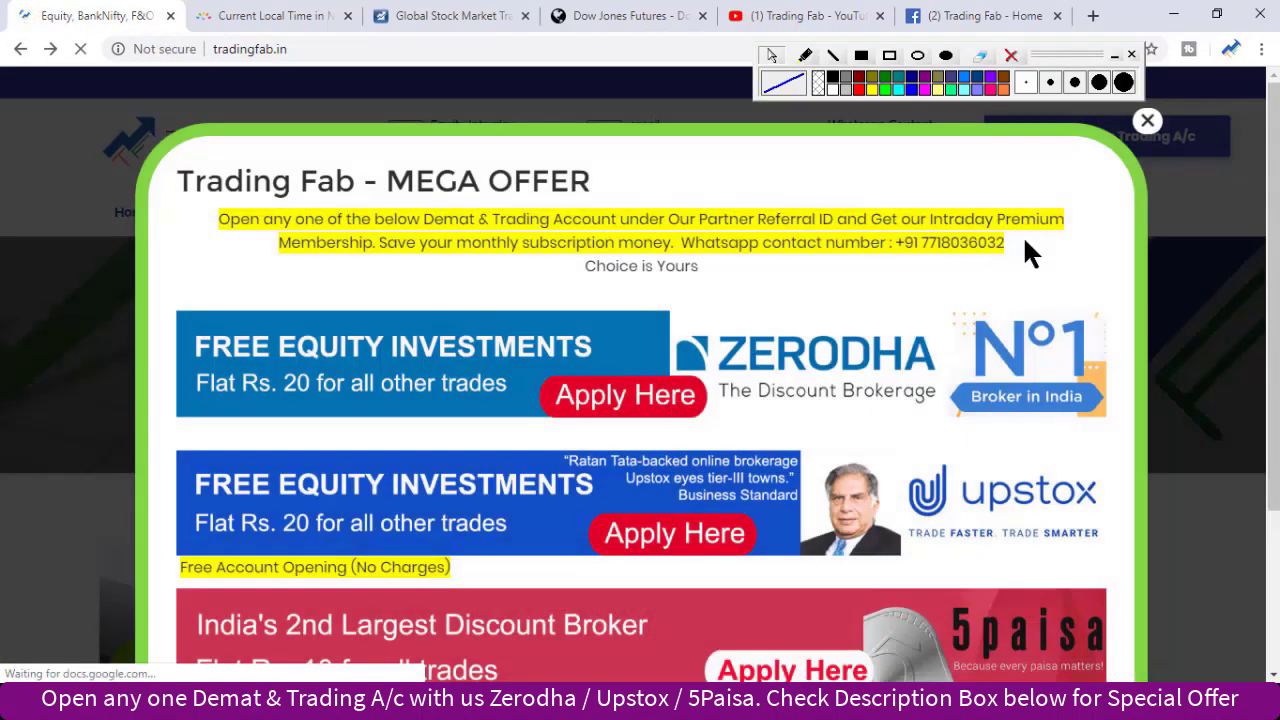
pyautogui.moveTo(1020, 246); pyautogui.dragTo(911, 242)
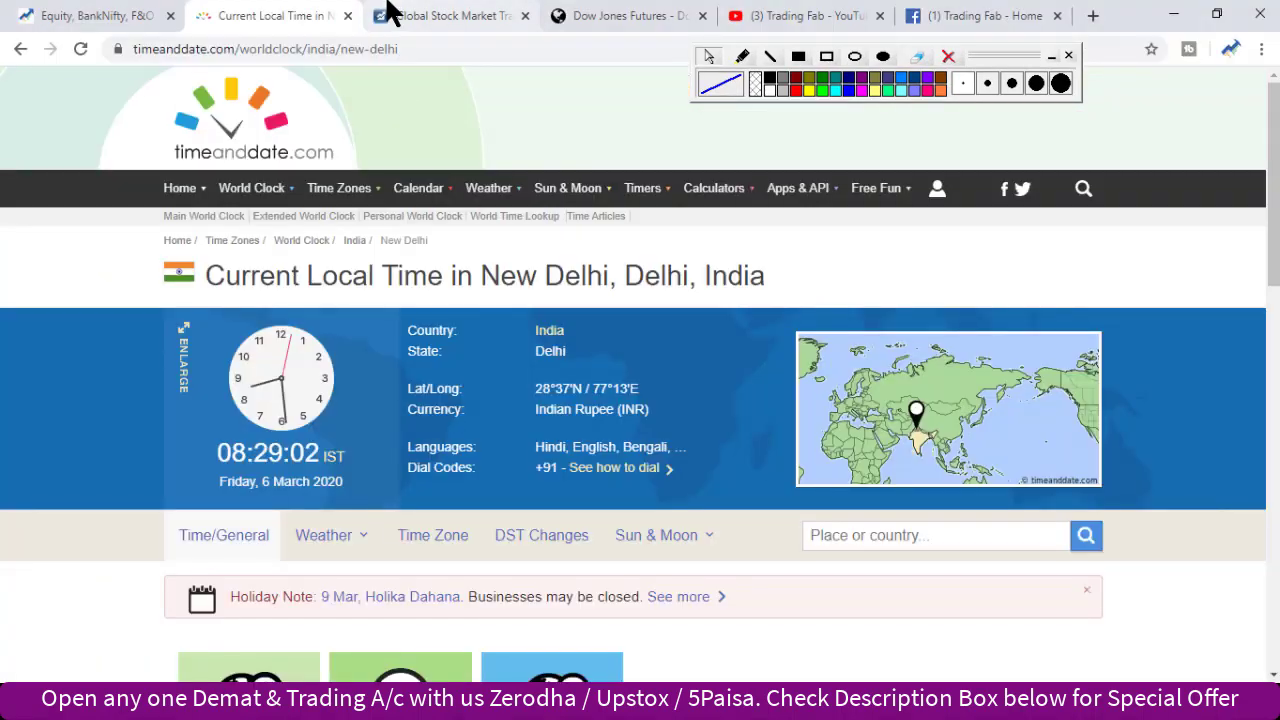
pyautogui.click(440, 15)
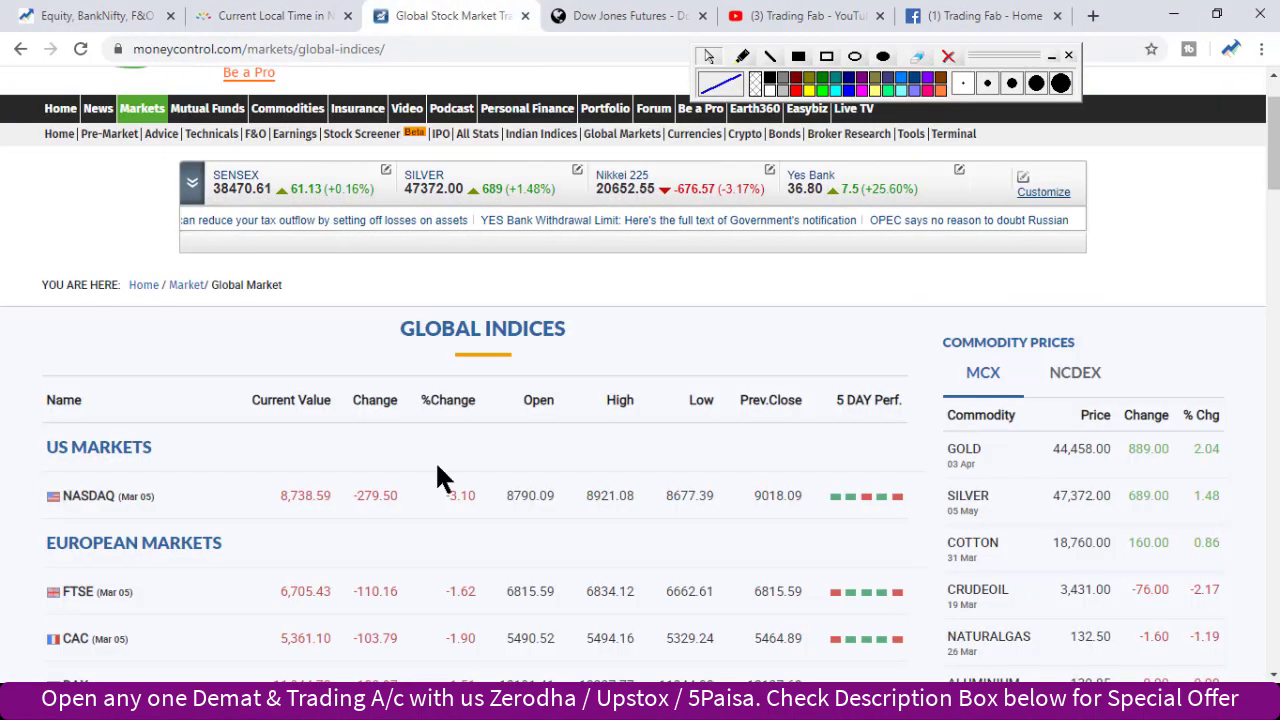
# - Scroll past the US and European markets down to the Asian Markets table with SGX Nifty
pyautogui.scroll(-1, 441, 438)
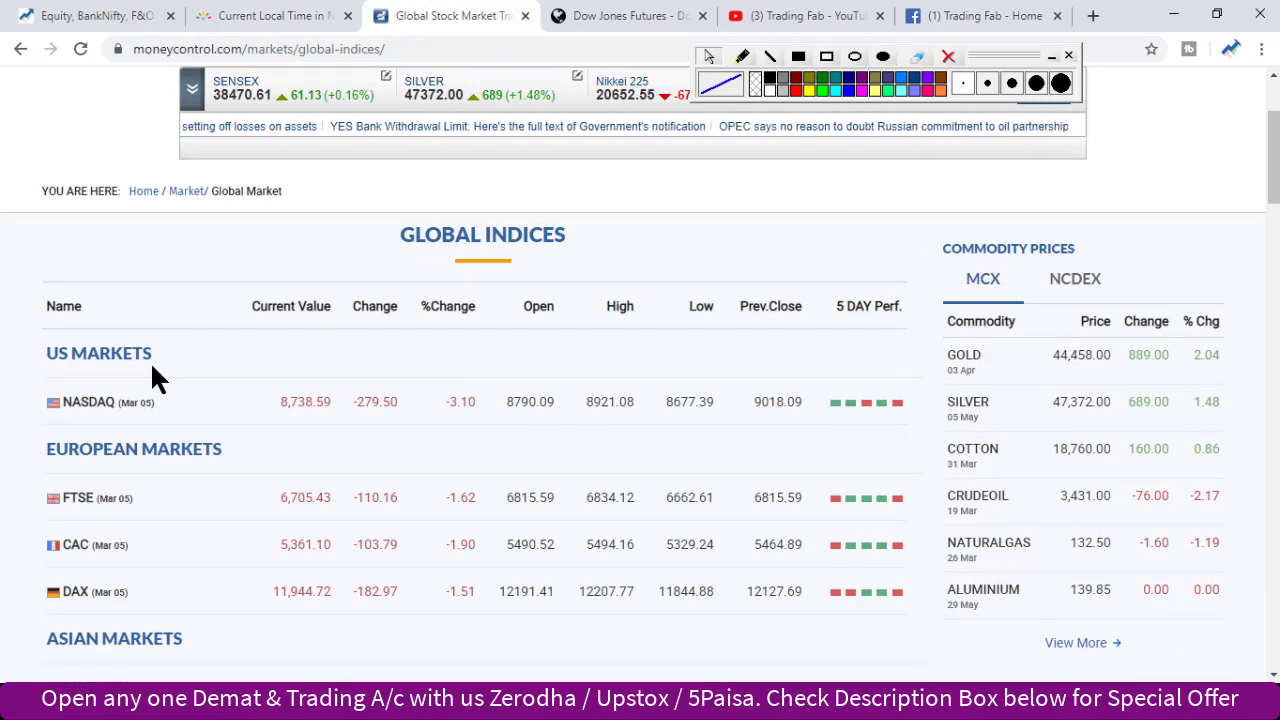
pyautogui.scroll(-1, 155, 378)
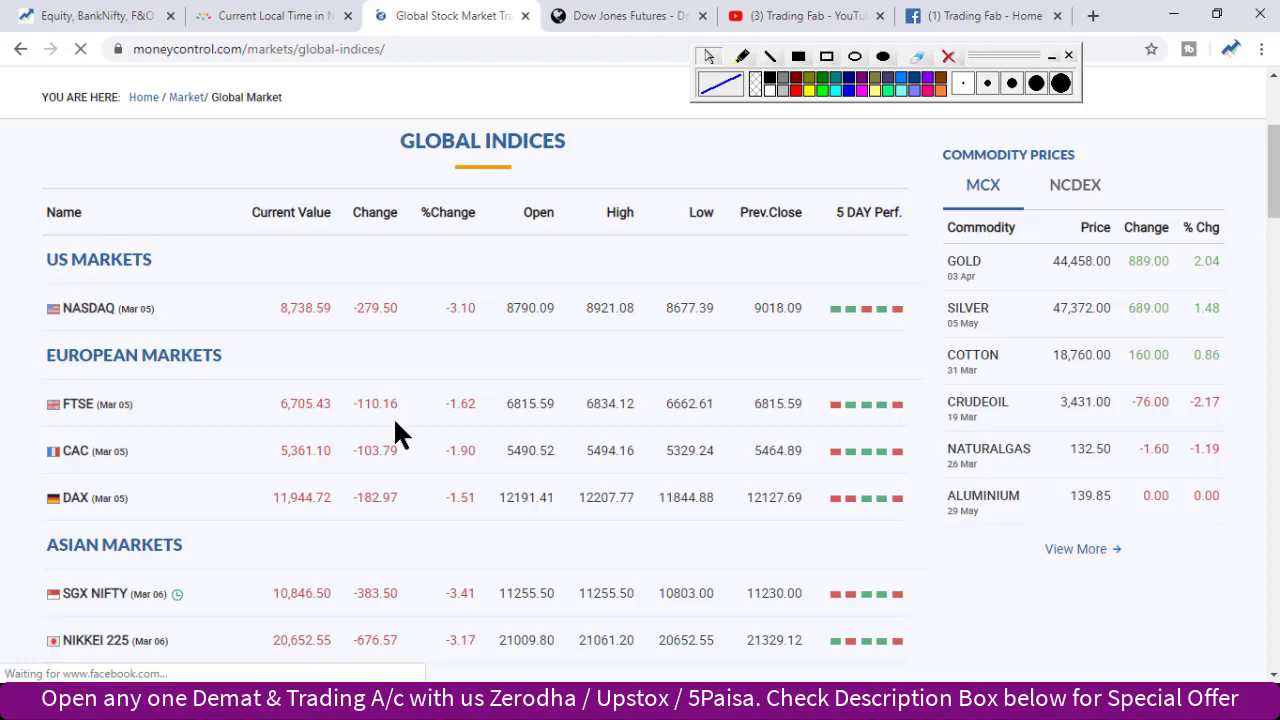
pyautogui.scroll(-2, 394, 418)
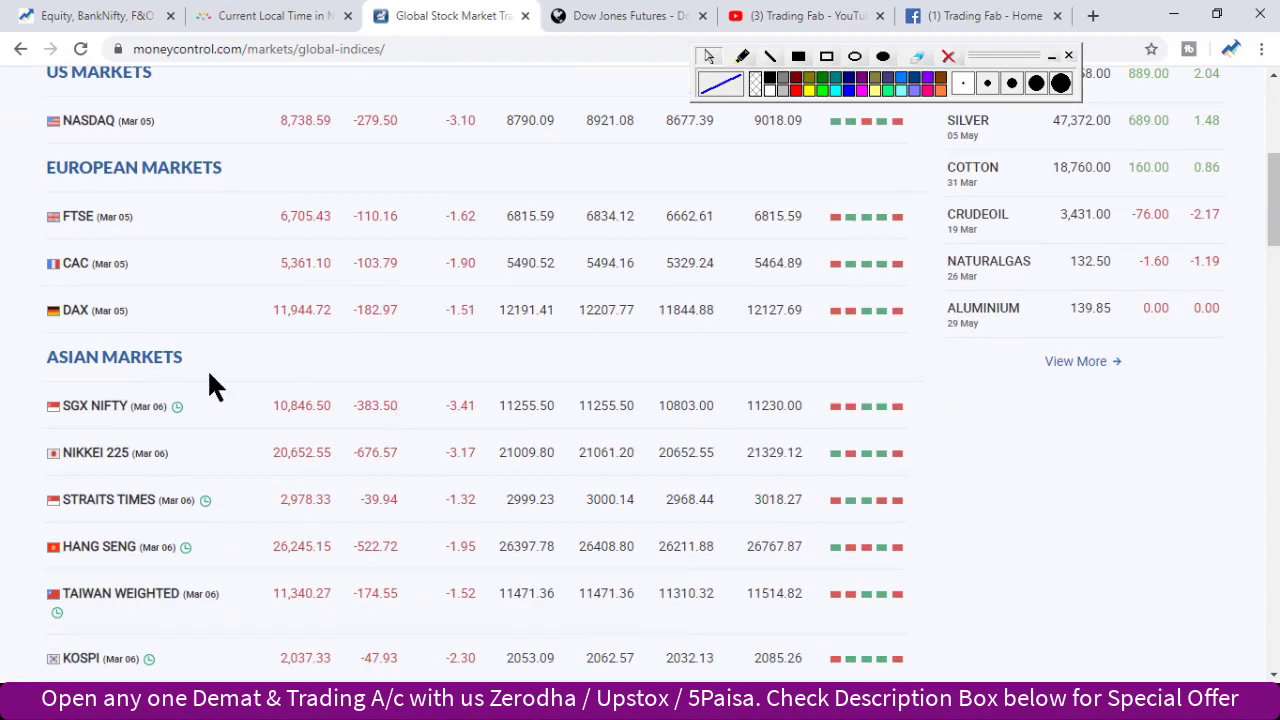
pyautogui.scroll(-1, 209, 376)
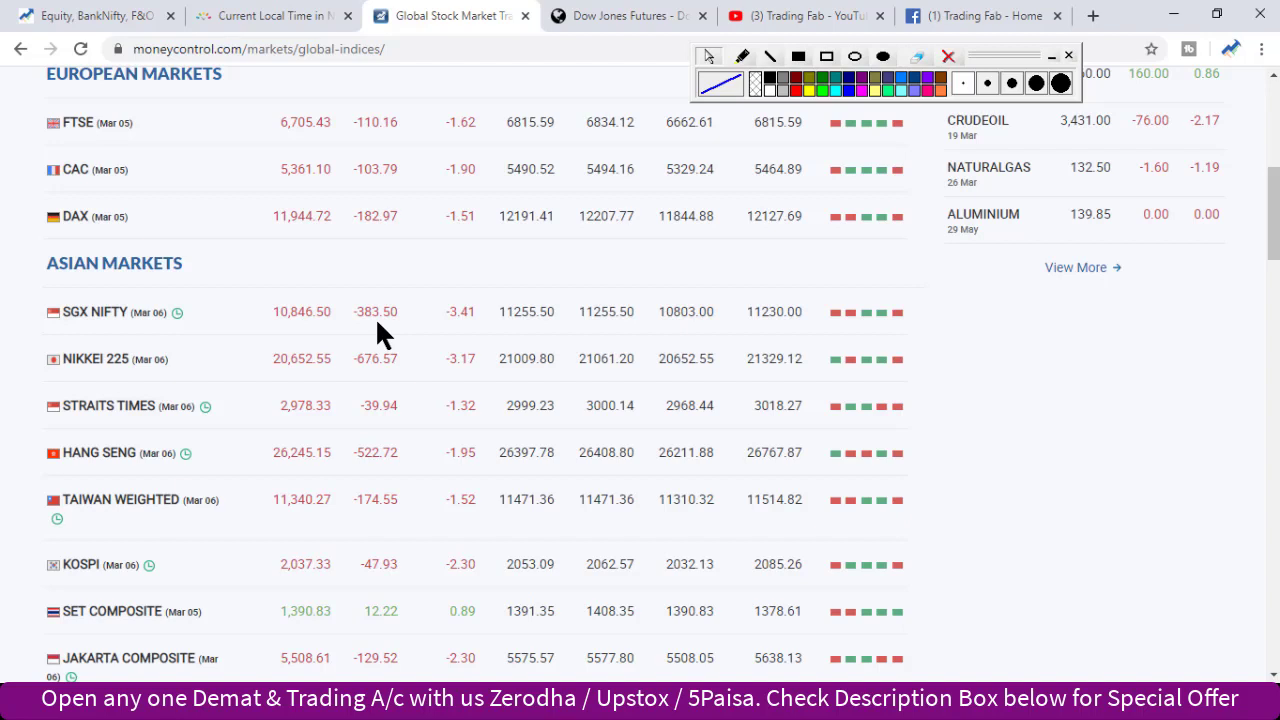
pyautogui.scroll(-1, 377, 325)
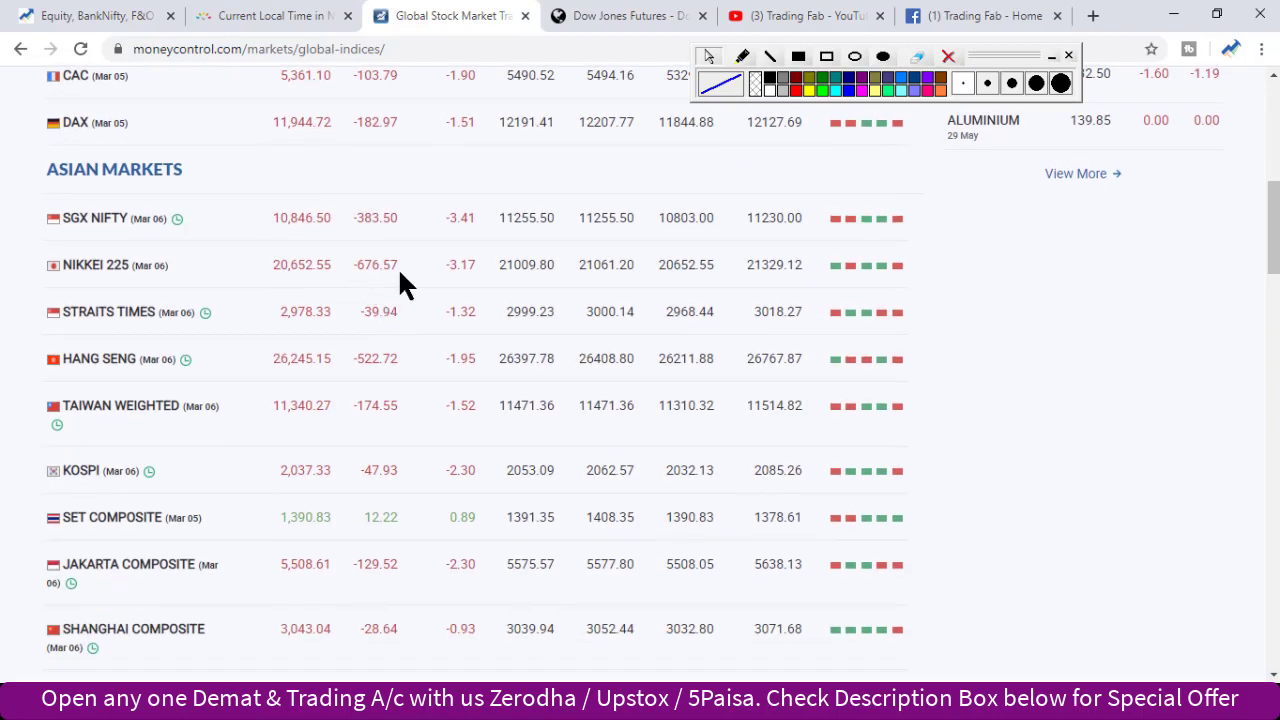
pyautogui.scroll(-1, 394, 285)
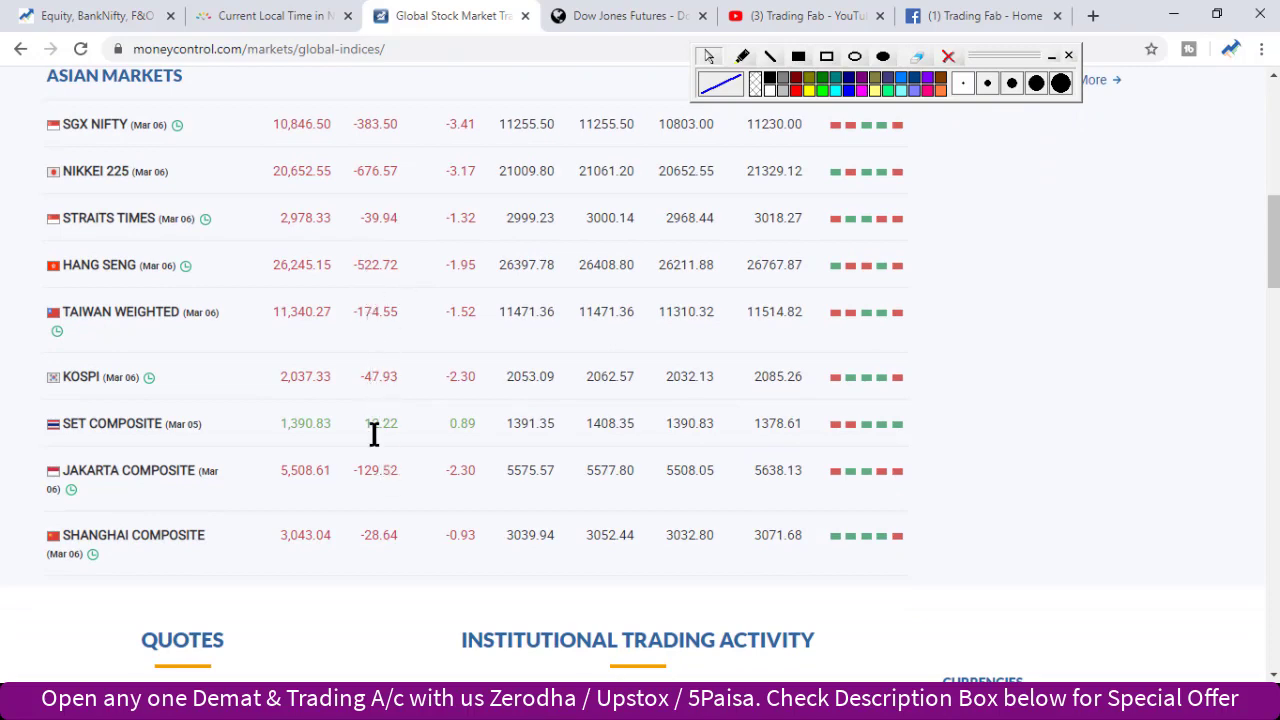
# - Review the Dow Jones Futures page, then return to the TradeTiger NIFTYBANK monthly chart
pyautogui.click(612, 16)
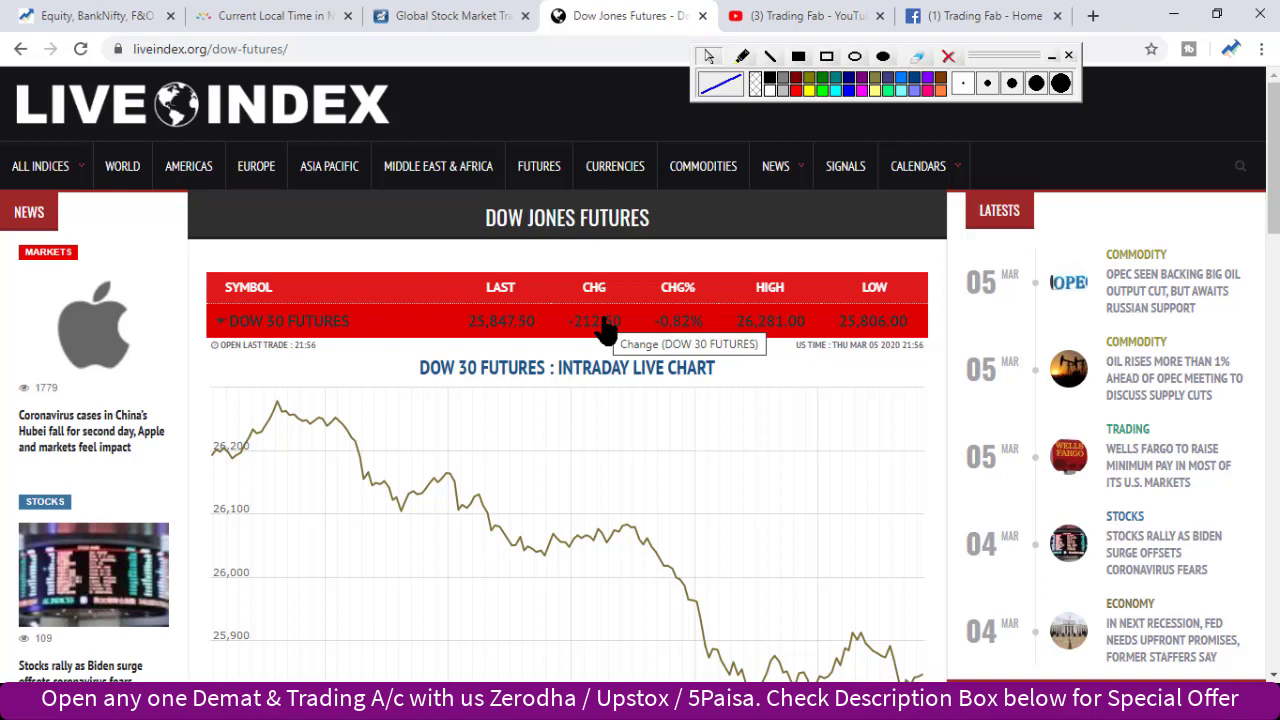
pyautogui.hotkey('alt', 'Tab')
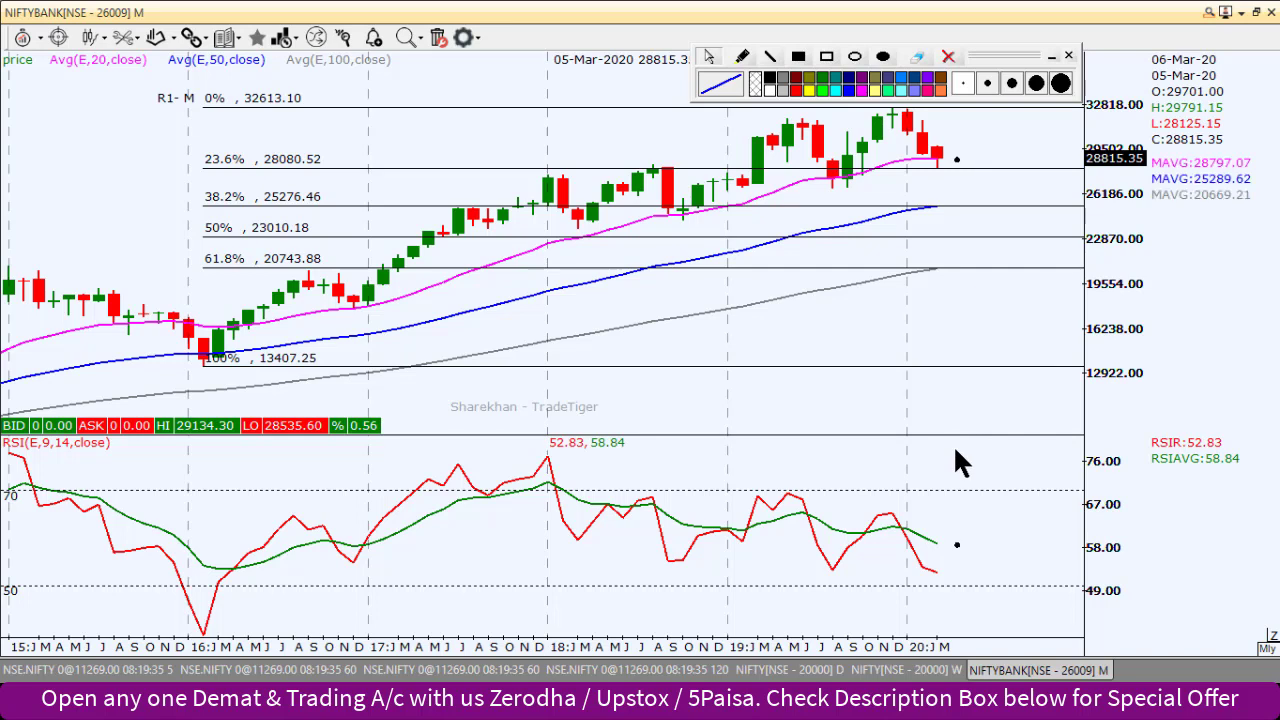
# - Pan the NIFTYBANK monthly chart left to leave space after the latest candle
pyautogui.moveTo(920, 408); pyautogui.dragTo(858, 410)
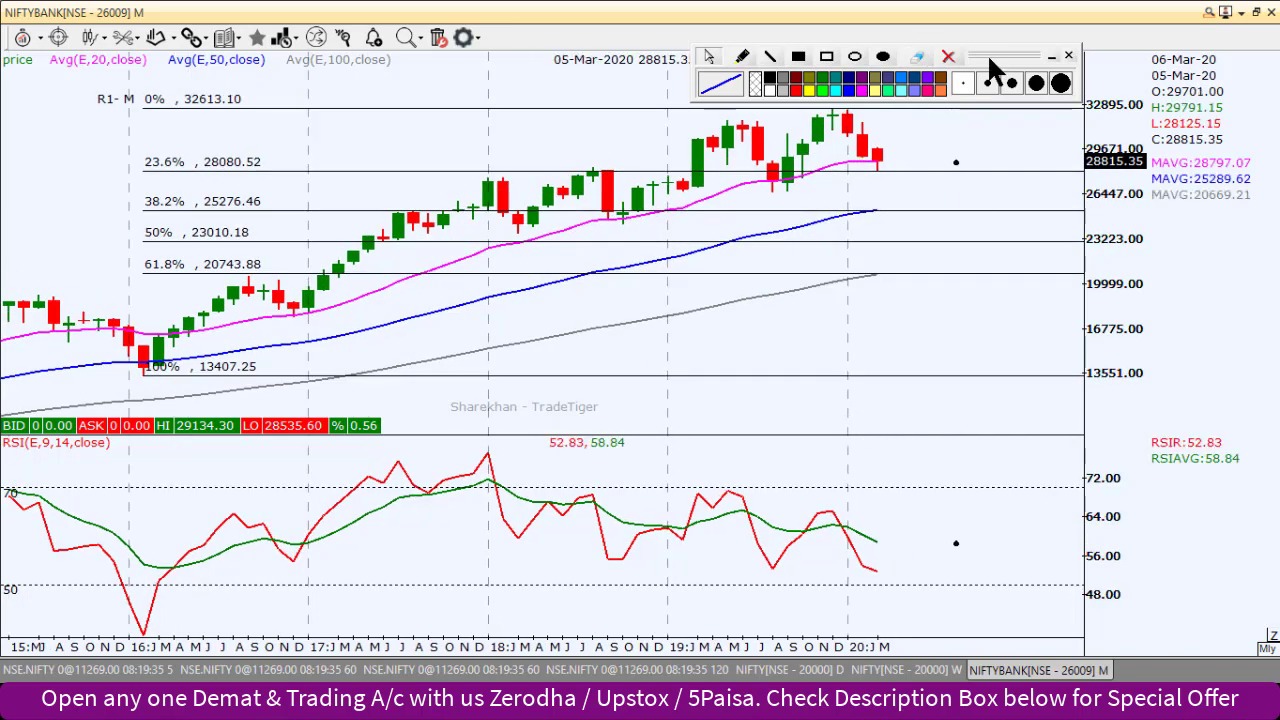
pyautogui.moveTo(987, 53); pyautogui.dragTo(1016, 42)
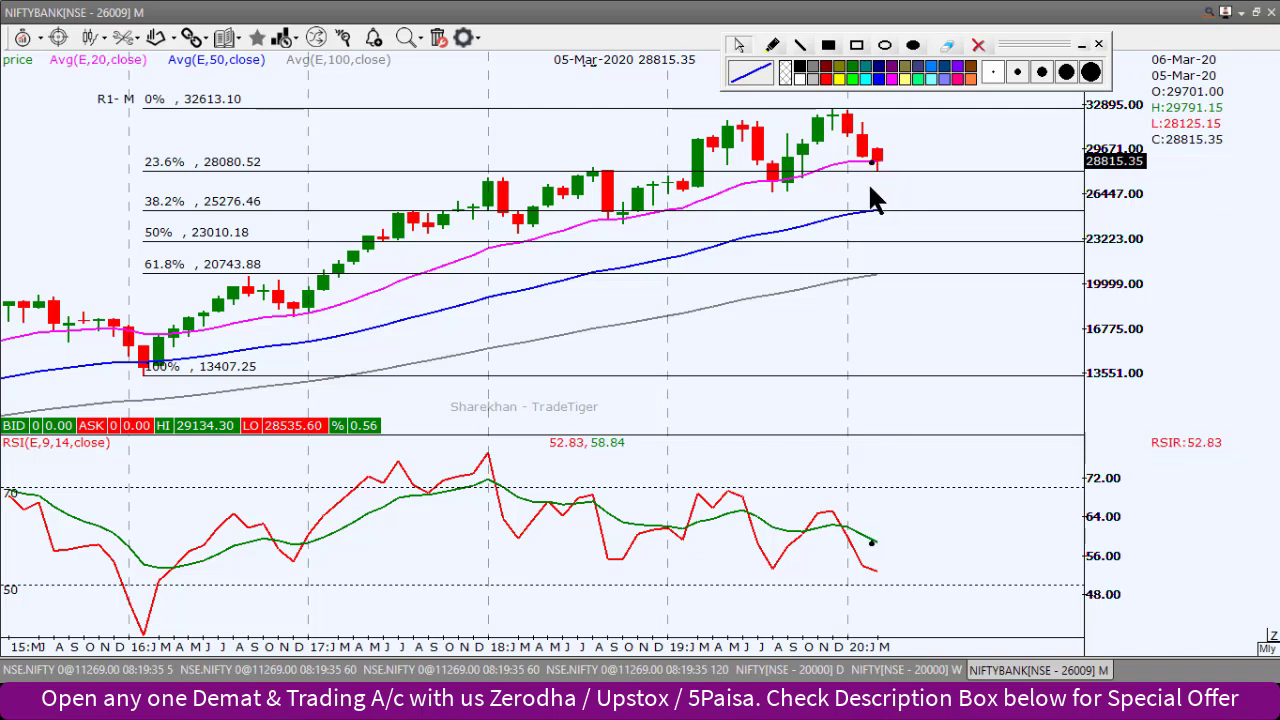
# - Make red the drawing colour and shade a red rectangle beside the latest monthly candle
pyautogui.click(826, 78)
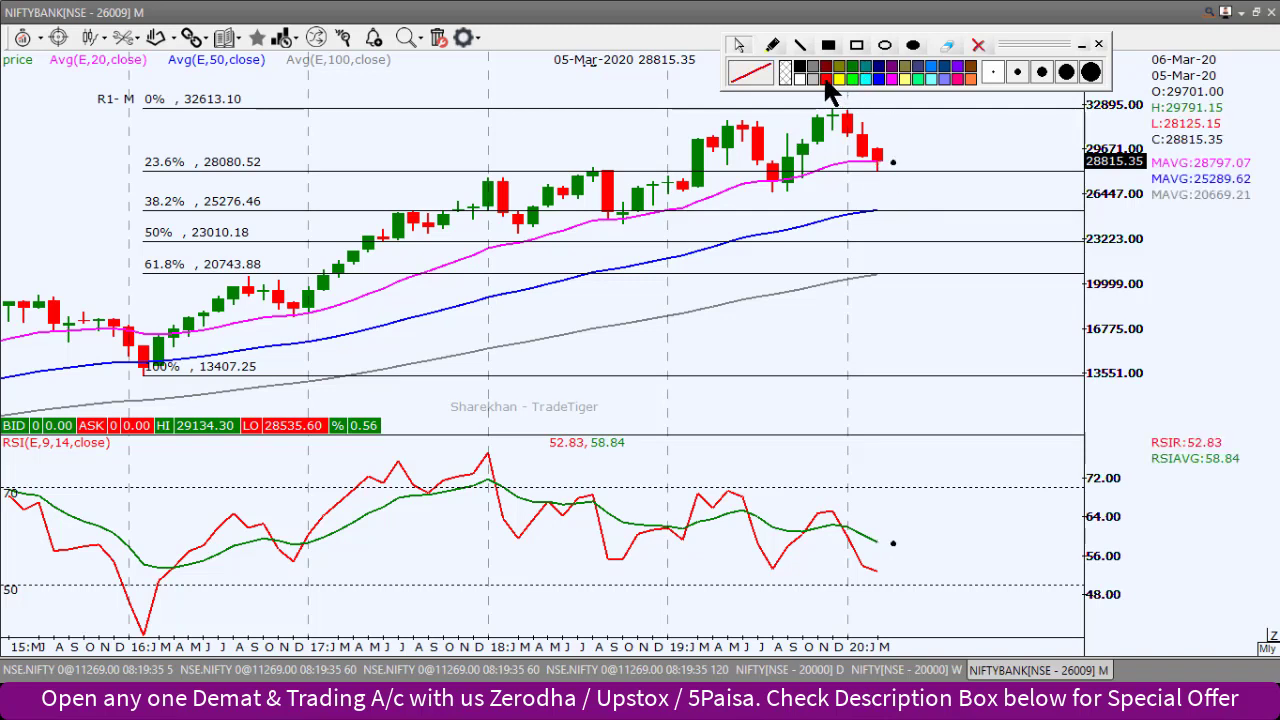
pyautogui.click(880, 168)
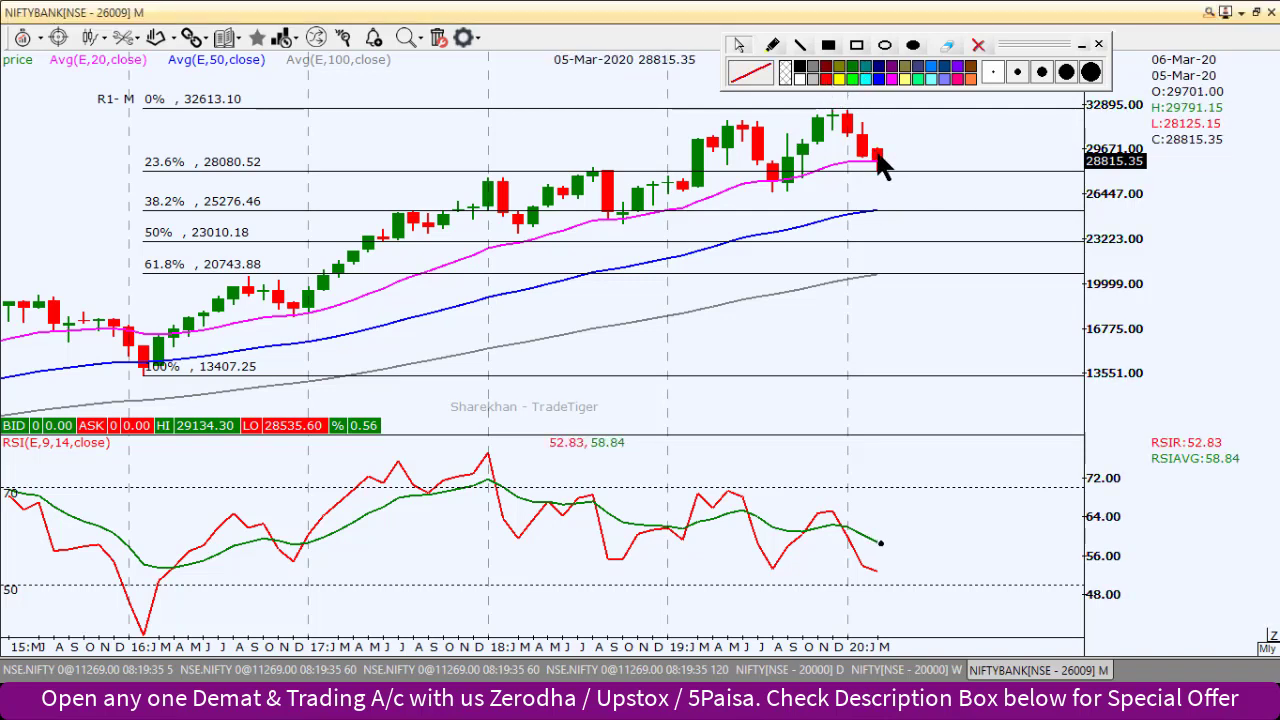
pyautogui.click(834, 45)
pyautogui.moveTo(874, 149); pyautogui.dragTo(889, 183)
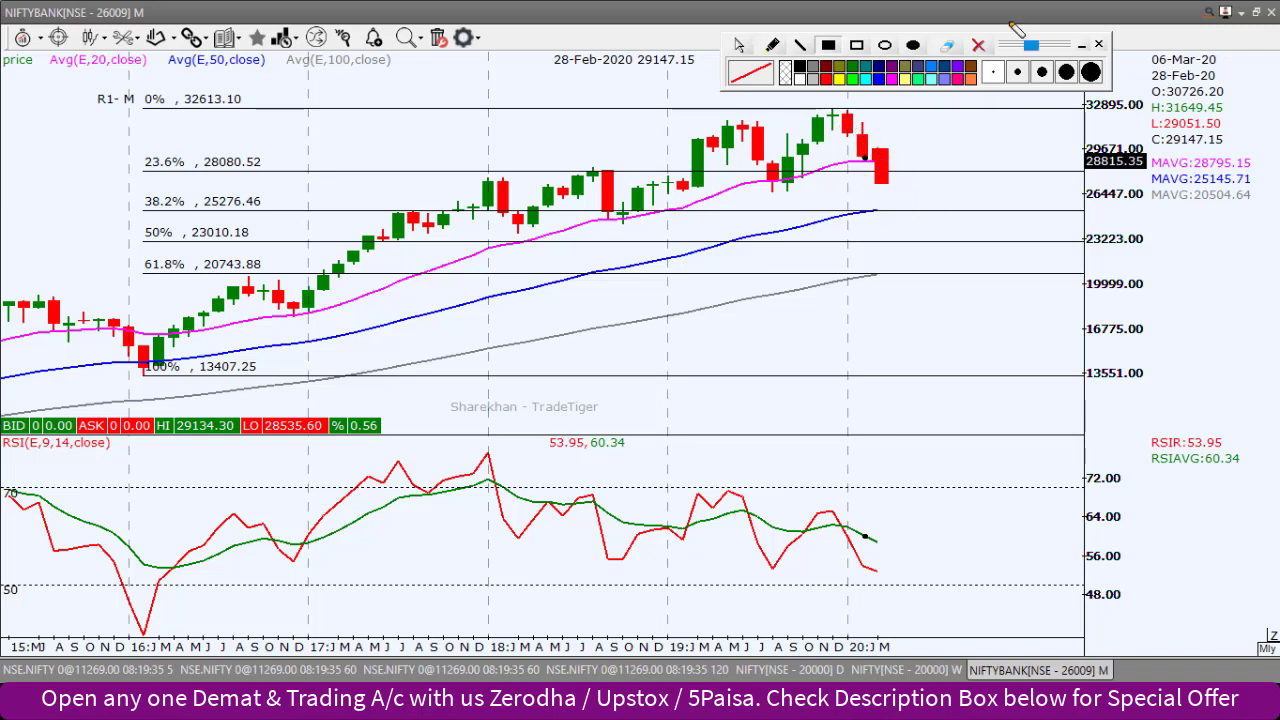
pyautogui.click(739, 45)
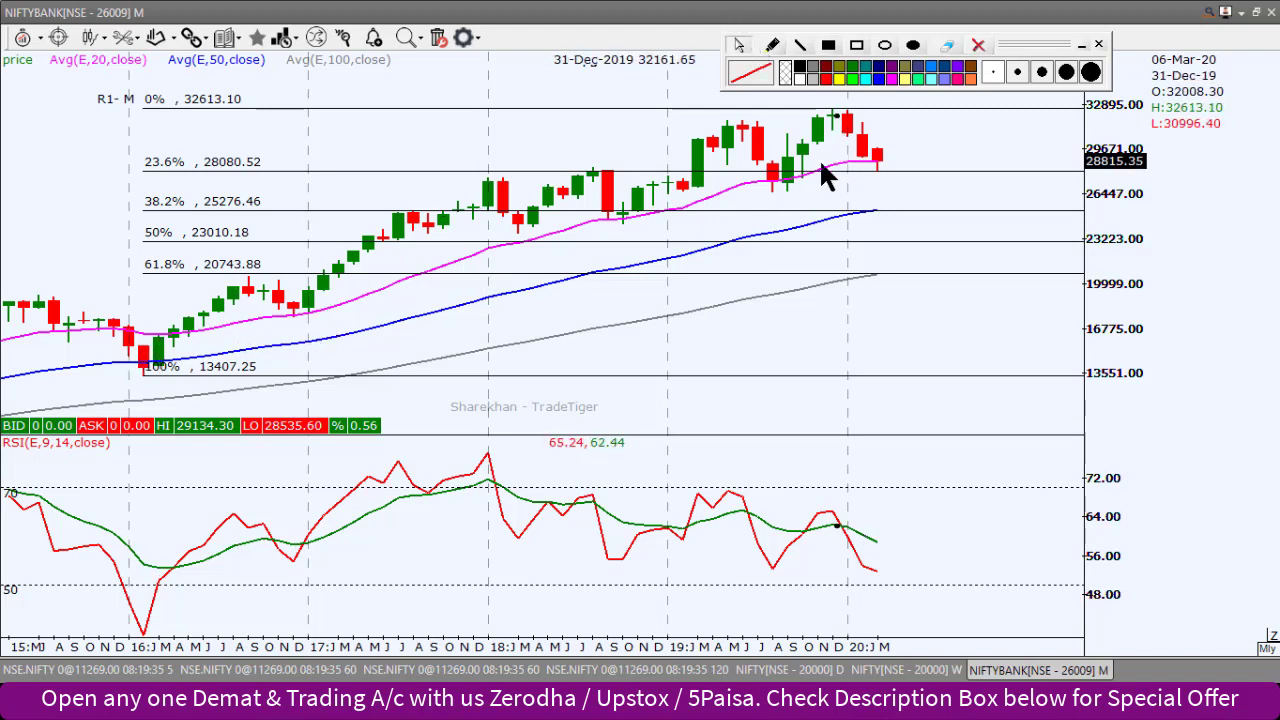
# - Circle the September 2019, July–August 2019 and latest support candles, then erase all drawings
pyautogui.click(885, 45)
pyautogui.moveTo(605, 201); pyautogui.dragTo(646, 236)
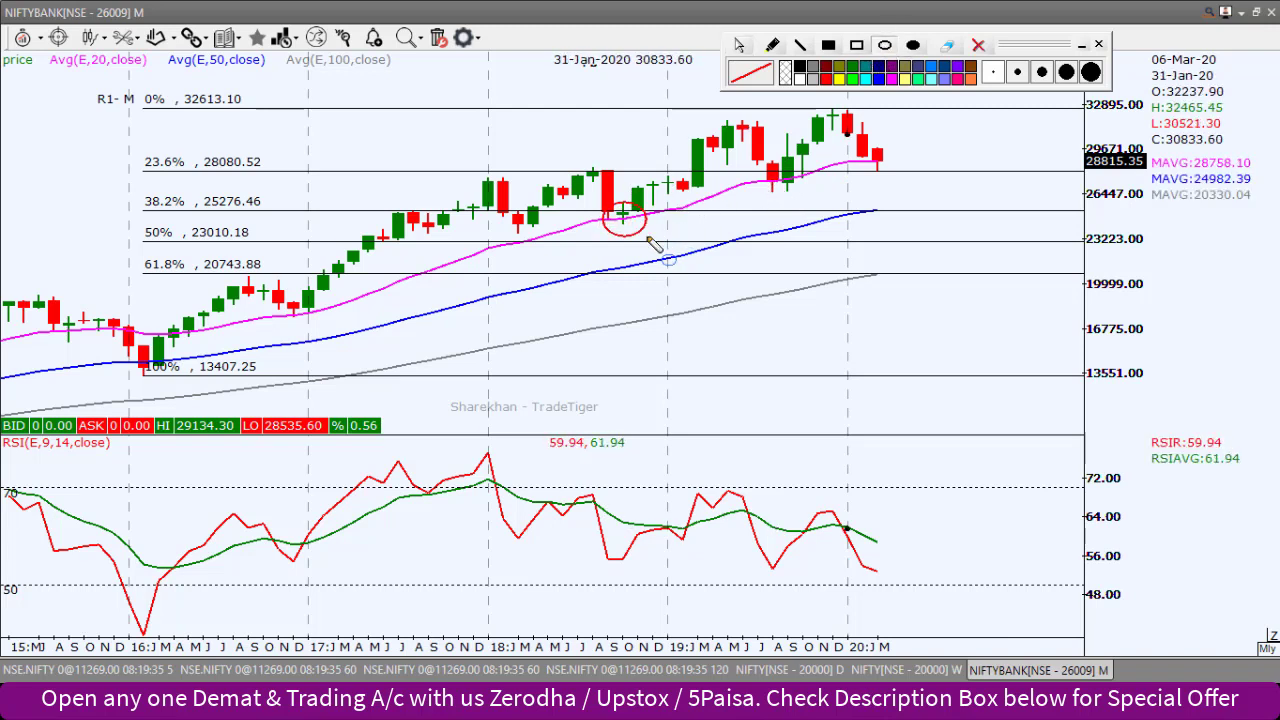
pyautogui.moveTo(760, 168); pyautogui.dragTo(800, 192)
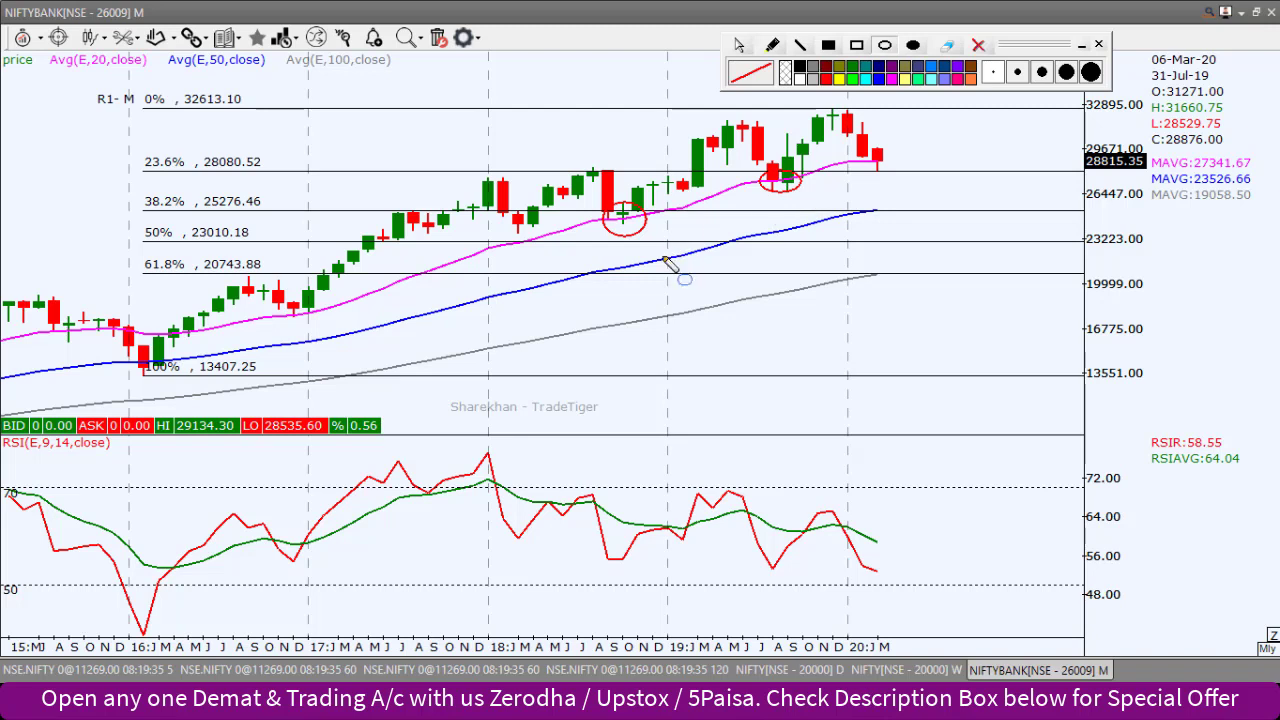
pyautogui.moveTo(860, 148); pyautogui.dragTo(914, 190)
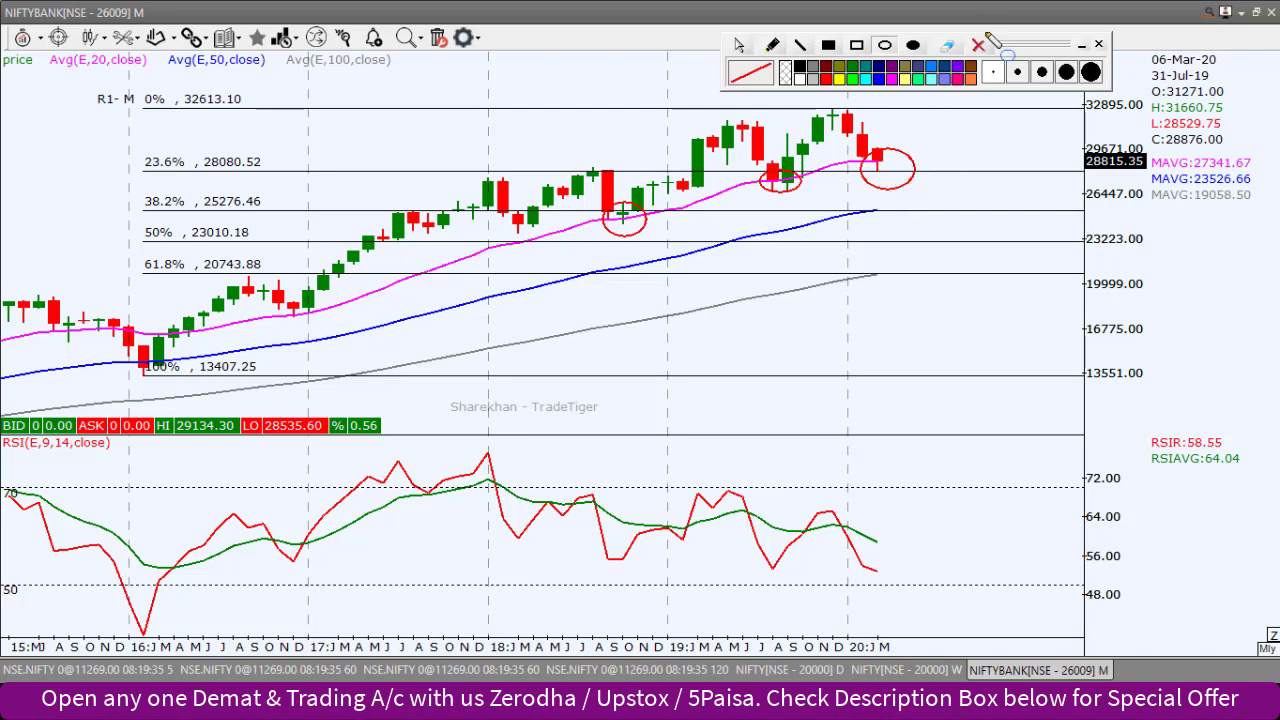
pyautogui.click(979, 46)
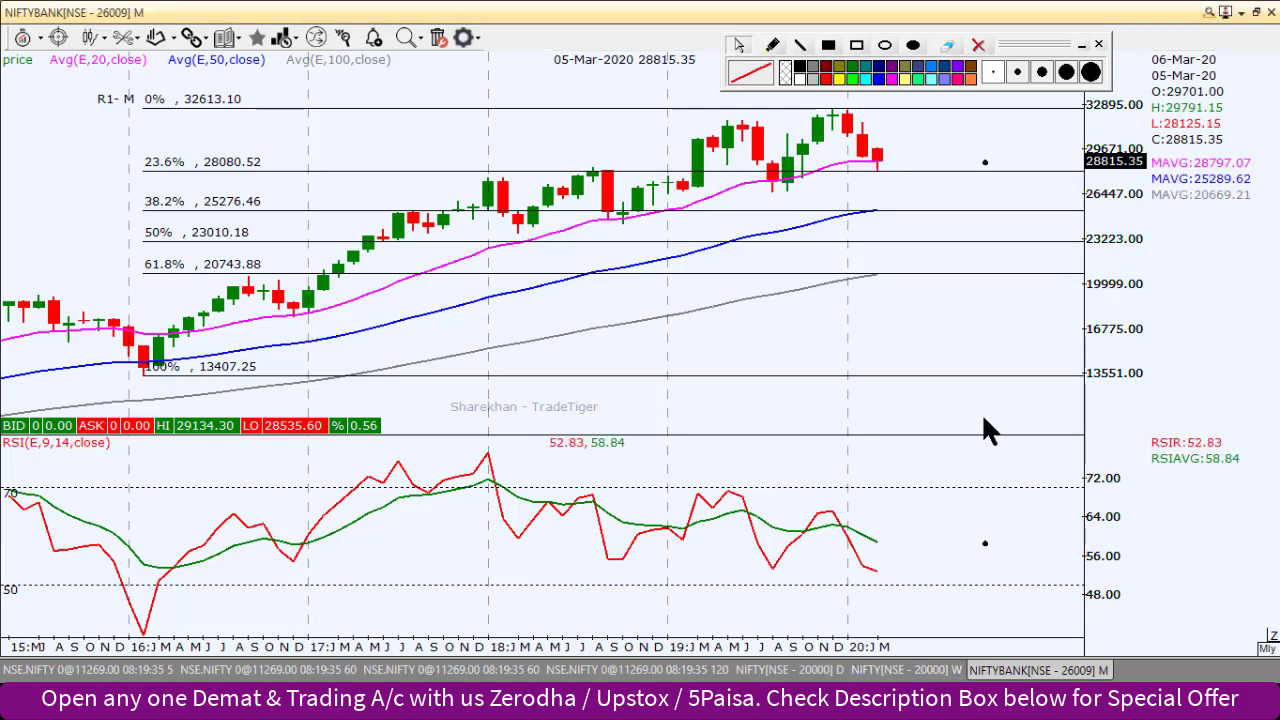
# - Switch the Bank Nifty chart to weekly periodicity and zoom out
pyautogui.press('w')
pyautogui.scroll(-2, 983, 340)
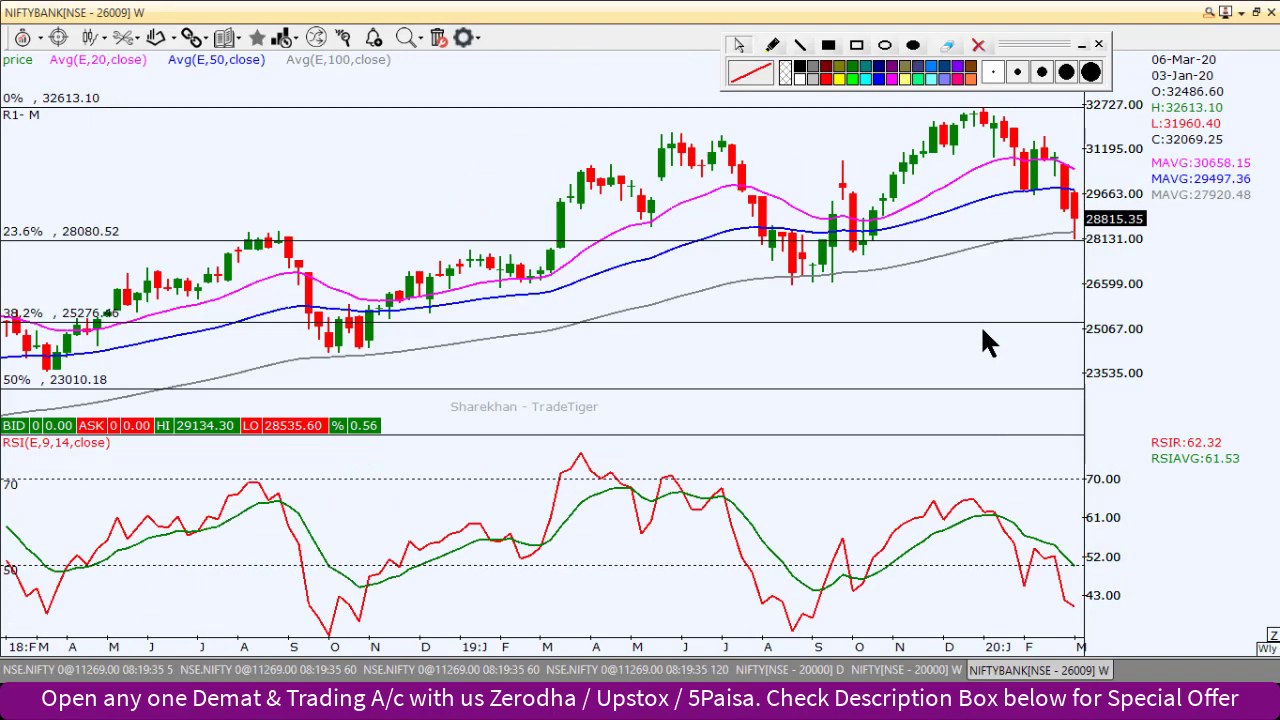
pyautogui.scroll(-3, 880, 355)
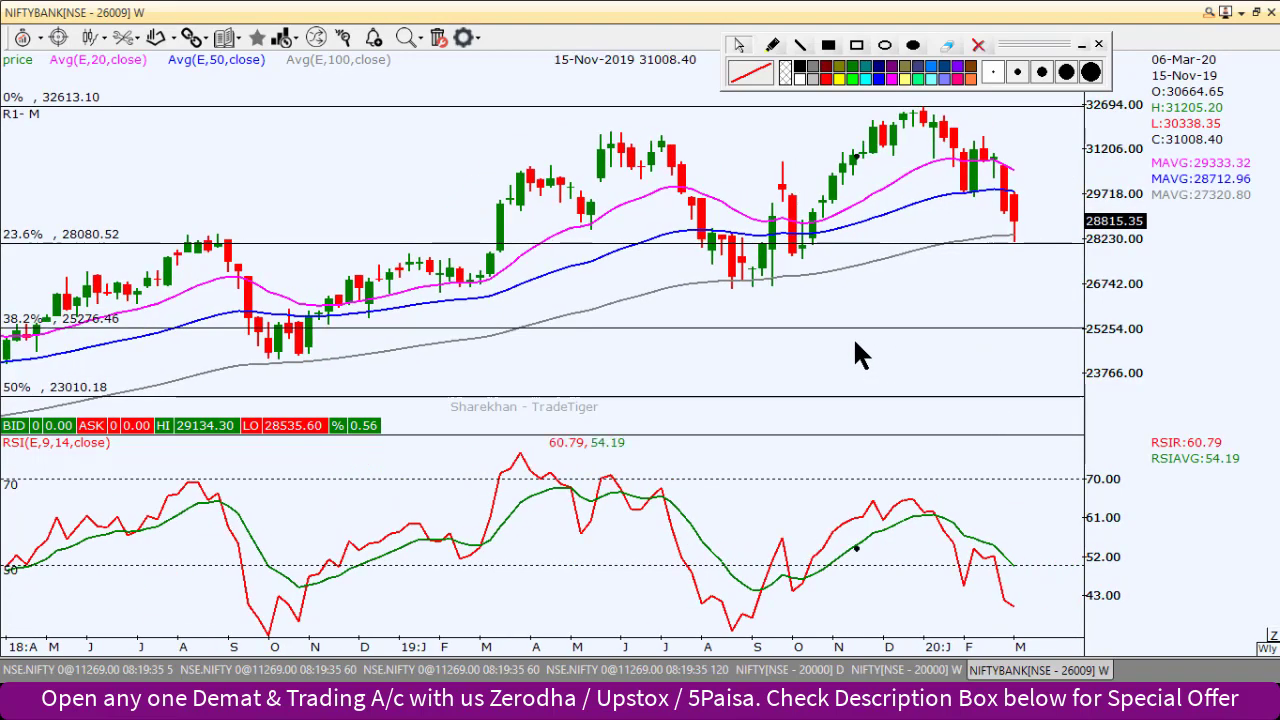
# - Circle the Aug–Oct 2019, Sep–Oct 2018 and latest weekly supports, then clear all drawings
pyautogui.click(884, 45)
pyautogui.moveTo(826, 222); pyautogui.dragTo(900, 243)
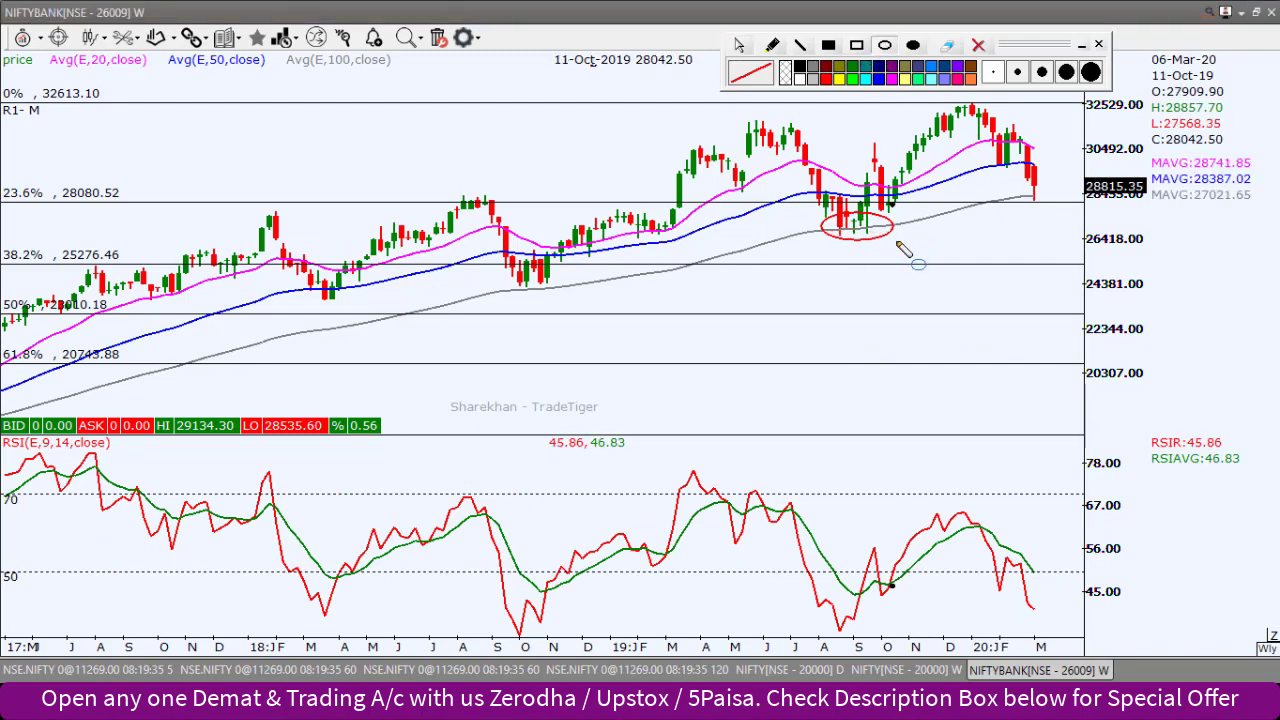
pyautogui.moveTo(511, 269); pyautogui.dragTo(570, 298)
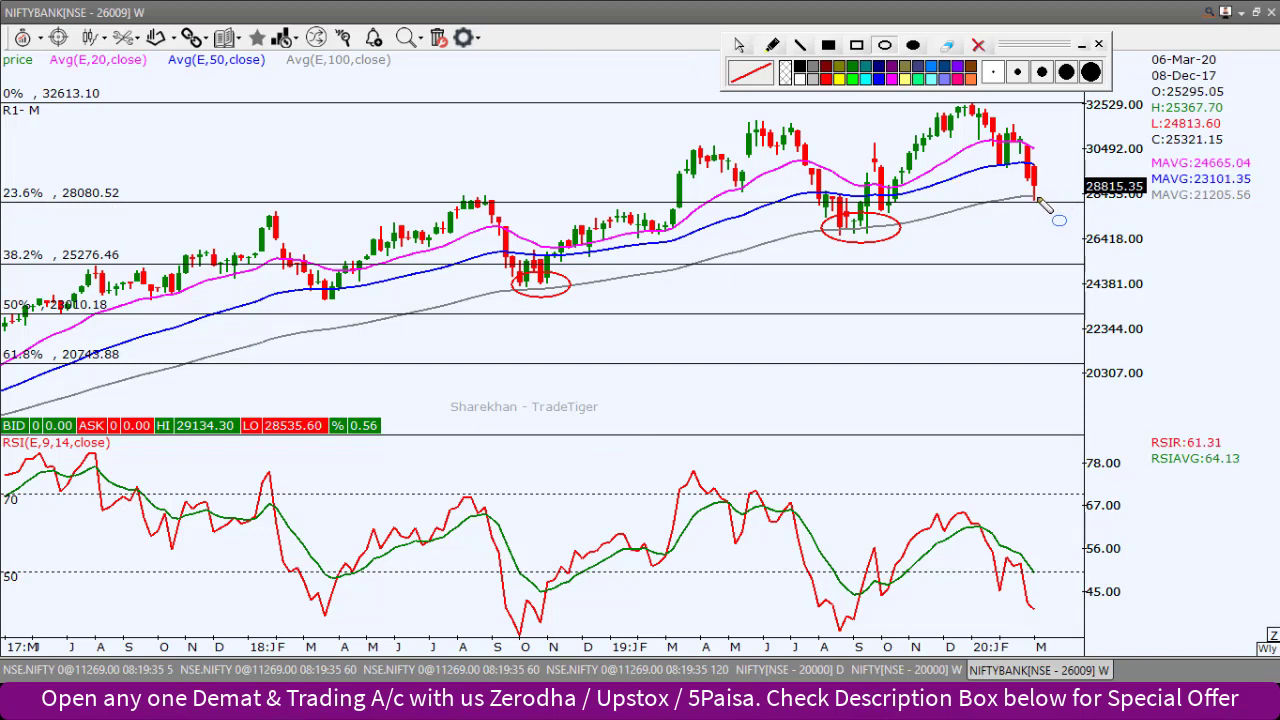
pyautogui.moveTo(1021, 188); pyautogui.dragTo(1056, 218)
pyautogui.click(739, 46)
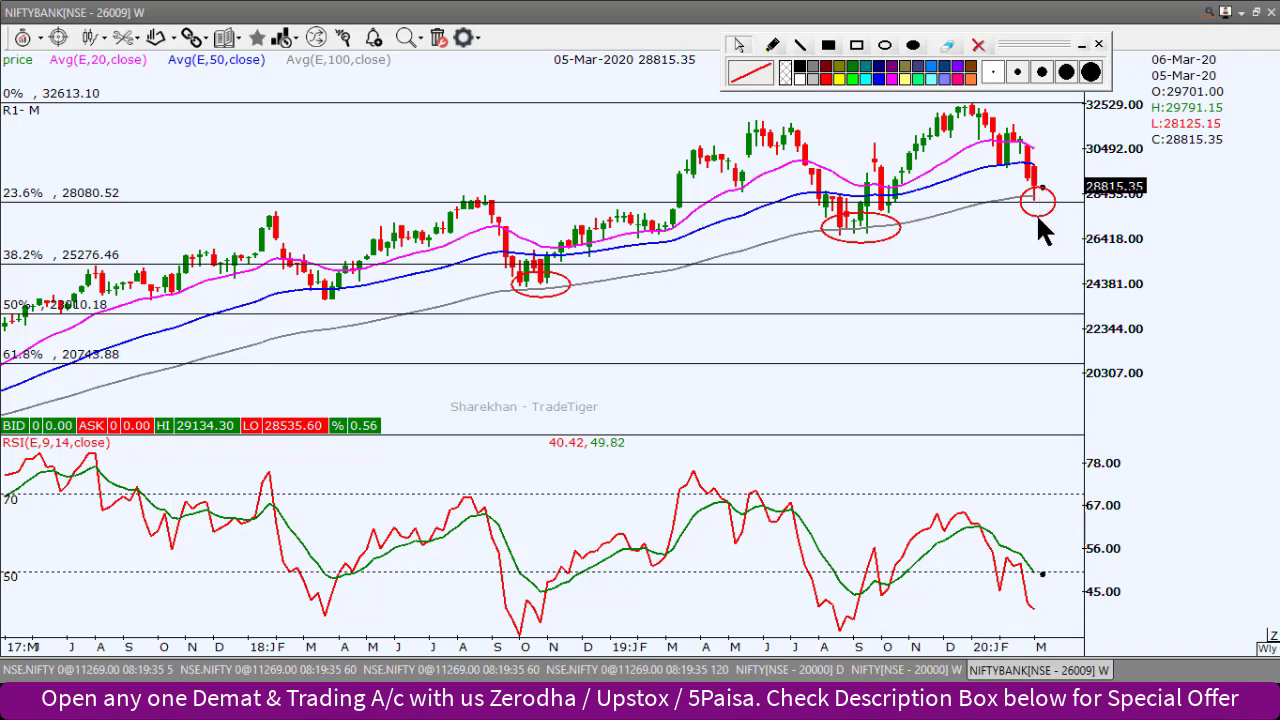
pyautogui.click(979, 47)
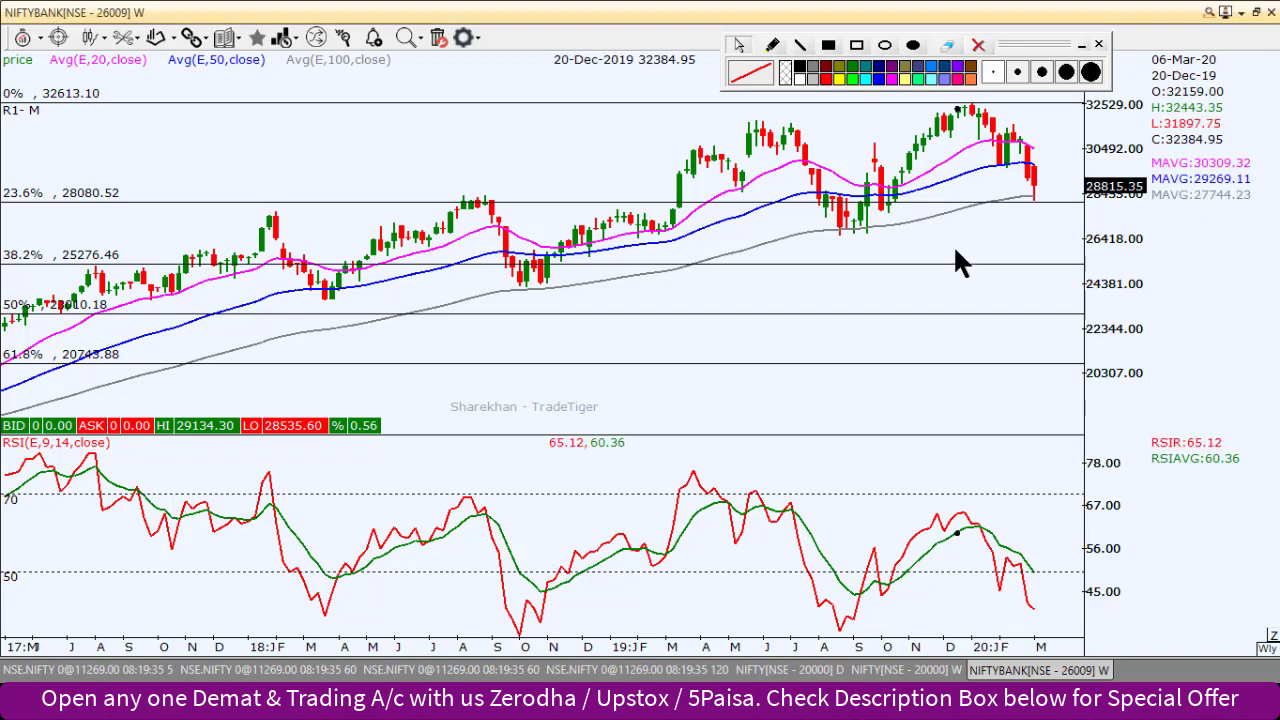
# - Switch the Bank Nifty chart to daily periodicity and zoom out
pyautogui.press('d')
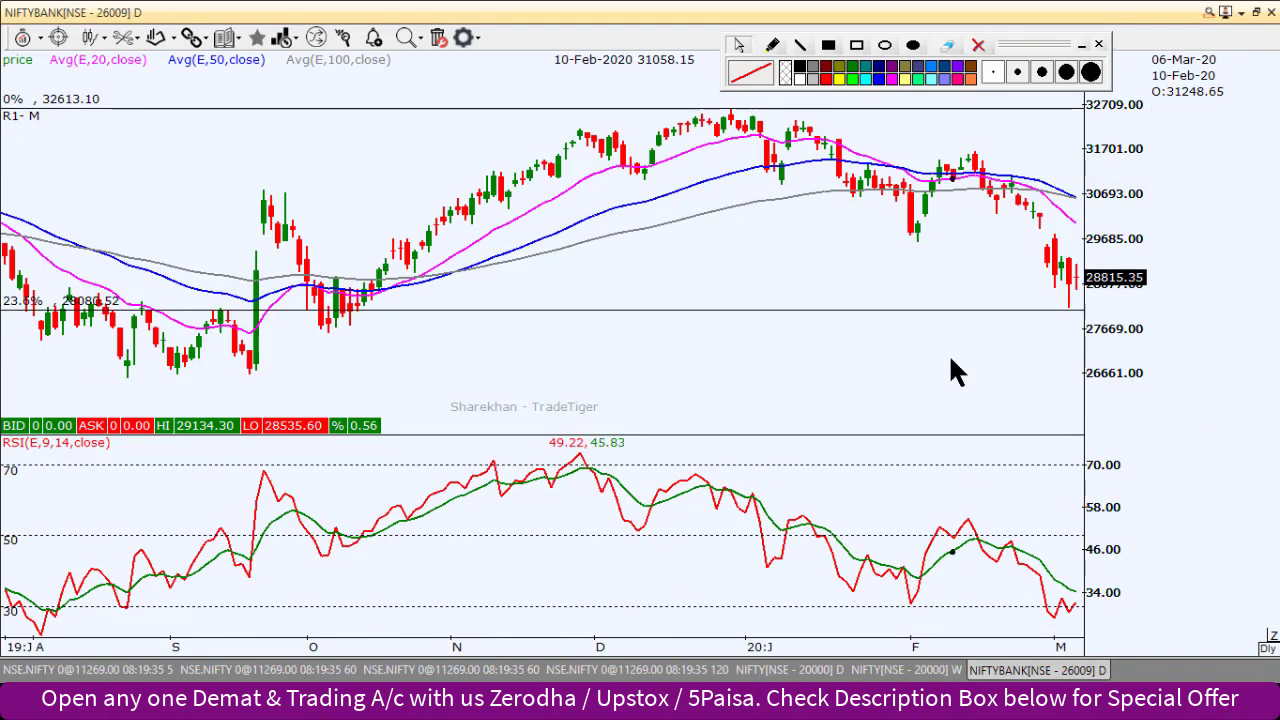
pyautogui.scroll(-2, 948, 353)
pyautogui.scroll(-1, 932, 320)
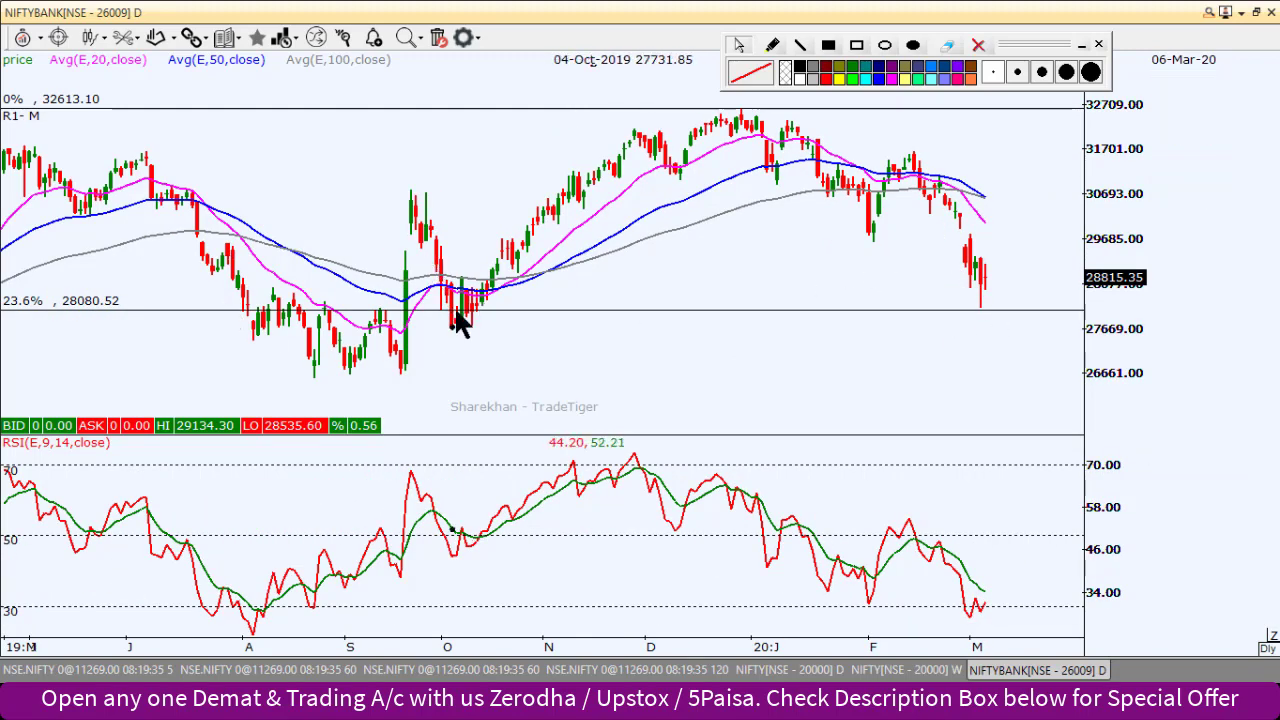
# - Sketch a pencil line along the October–January rally, then erase it and zoom back in
pyautogui.click(772, 45)
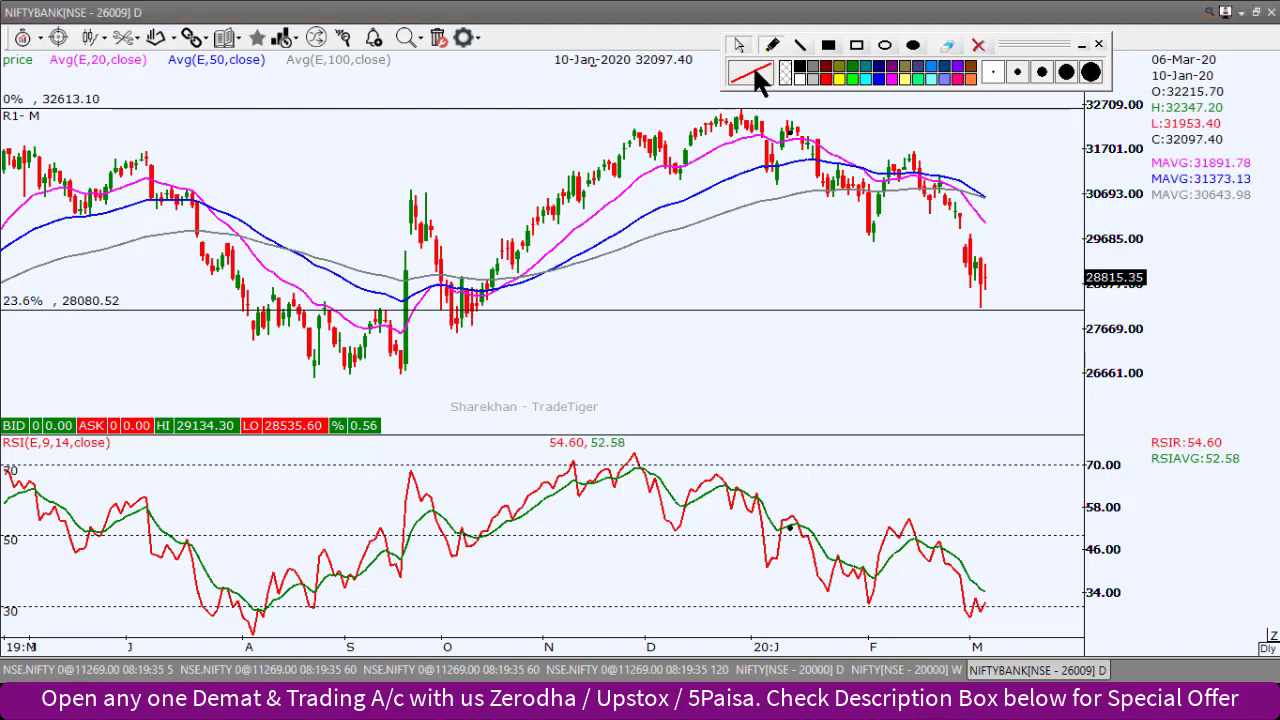
pyautogui.moveTo(458, 318); pyautogui.dragTo(597, 168)
pyautogui.click(738, 46)
pyautogui.click(983, 330)
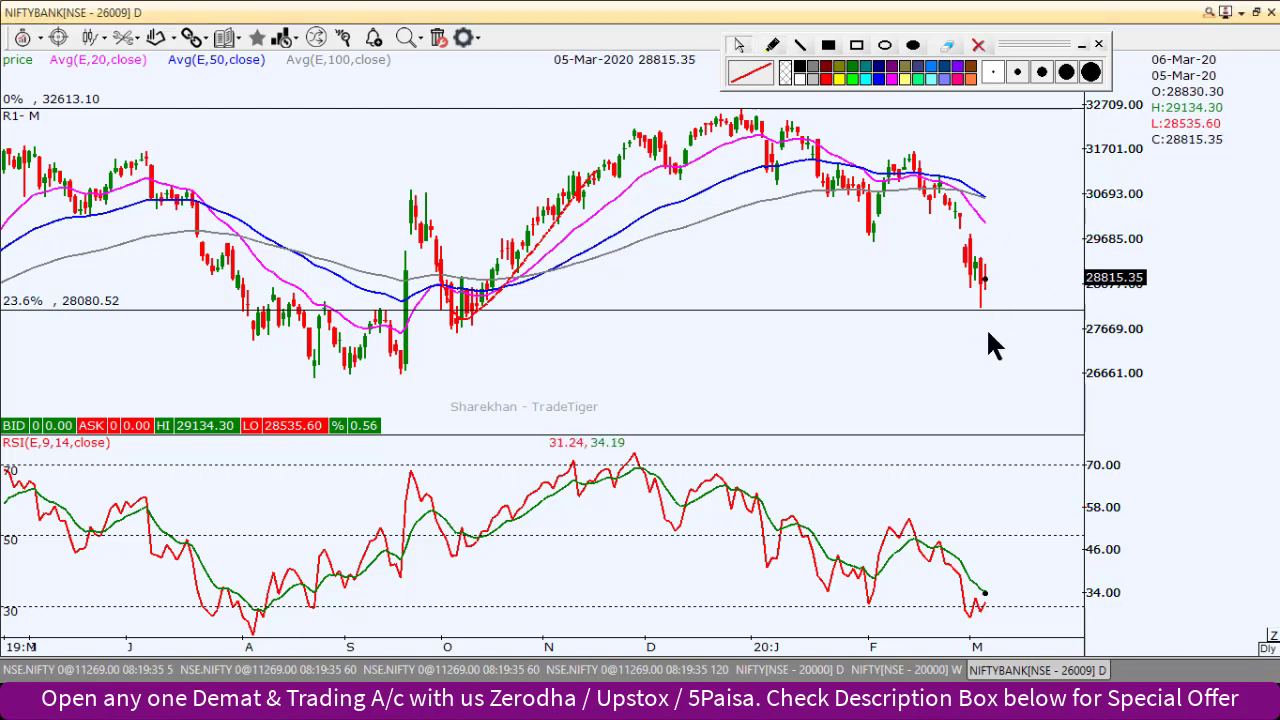
pyautogui.scroll(2, 983, 330)
pyautogui.click(978, 45)
pyautogui.scroll(3, 985, 330)
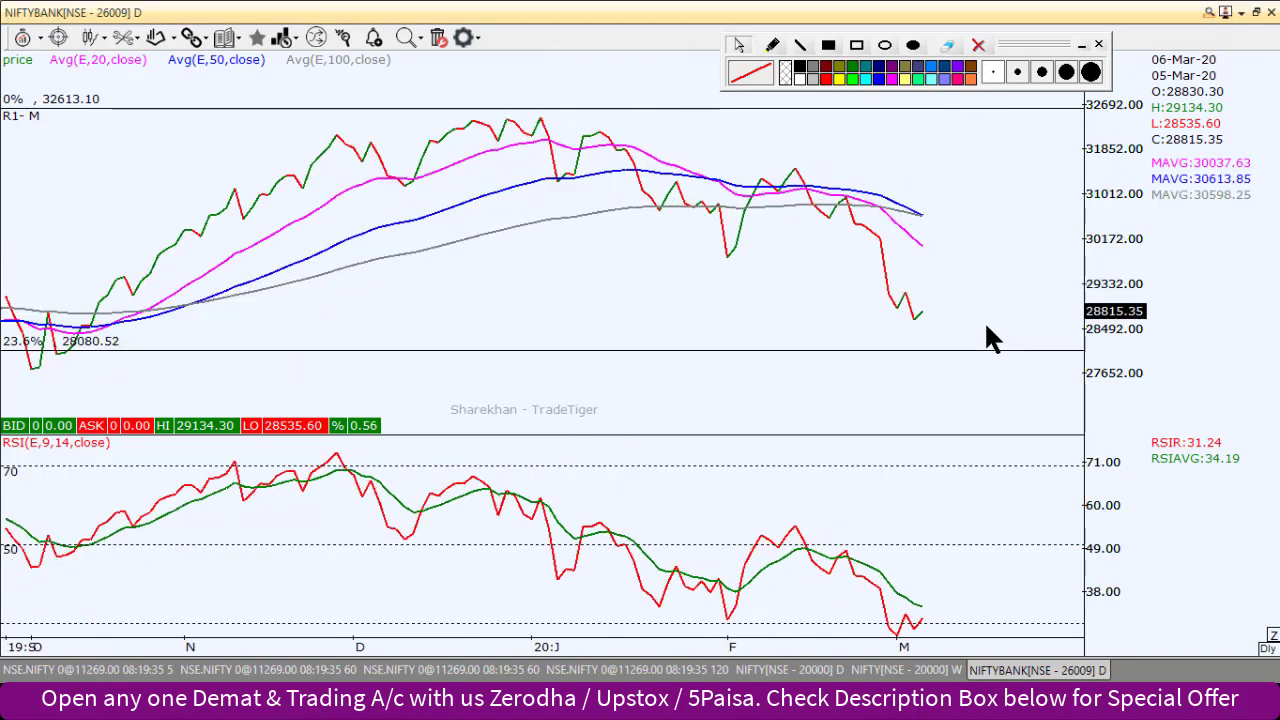
# - Sketch two trend lines on the RSI pane of the daily Bank Nifty chart
pyautogui.click(800, 45)
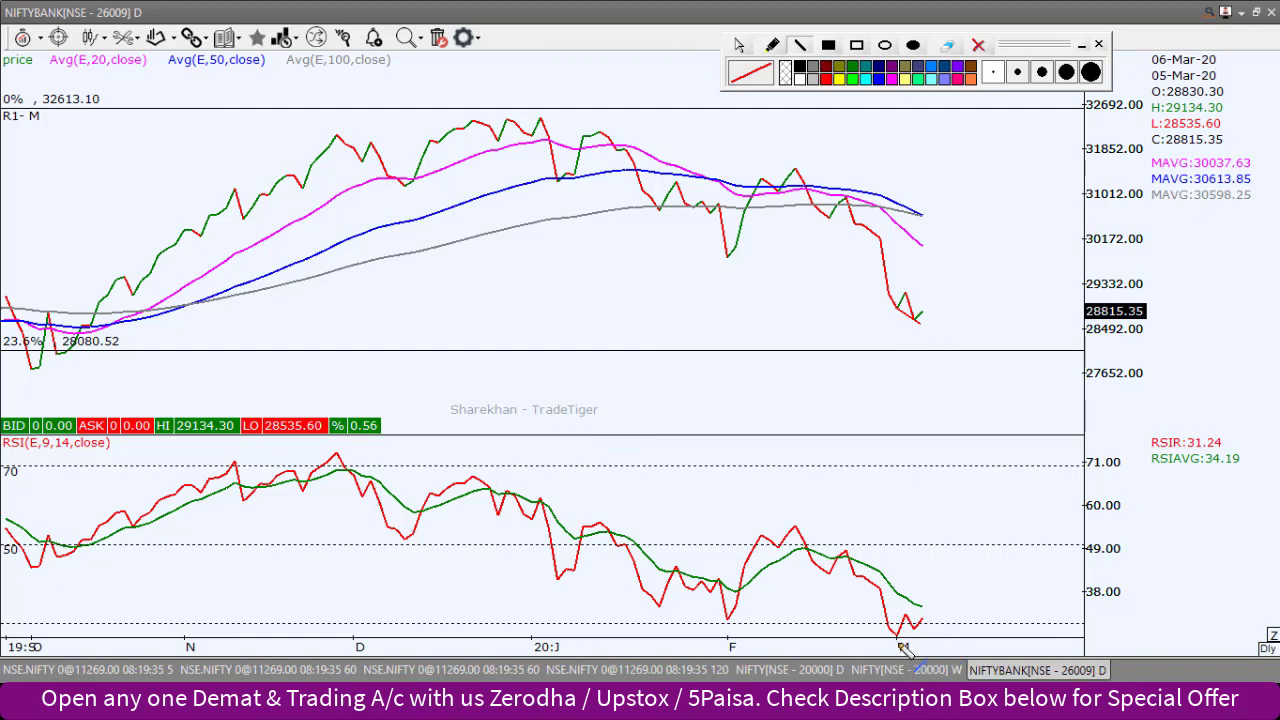
pyautogui.moveTo(898, 639); pyautogui.dragTo(944, 621)
pyautogui.moveTo(907, 614); pyautogui.dragTo(940, 612)
# - Clear the RSI trend lines and switch the price chart back to candlesticks
pyautogui.click(978, 45)
pyautogui.click(738, 45)
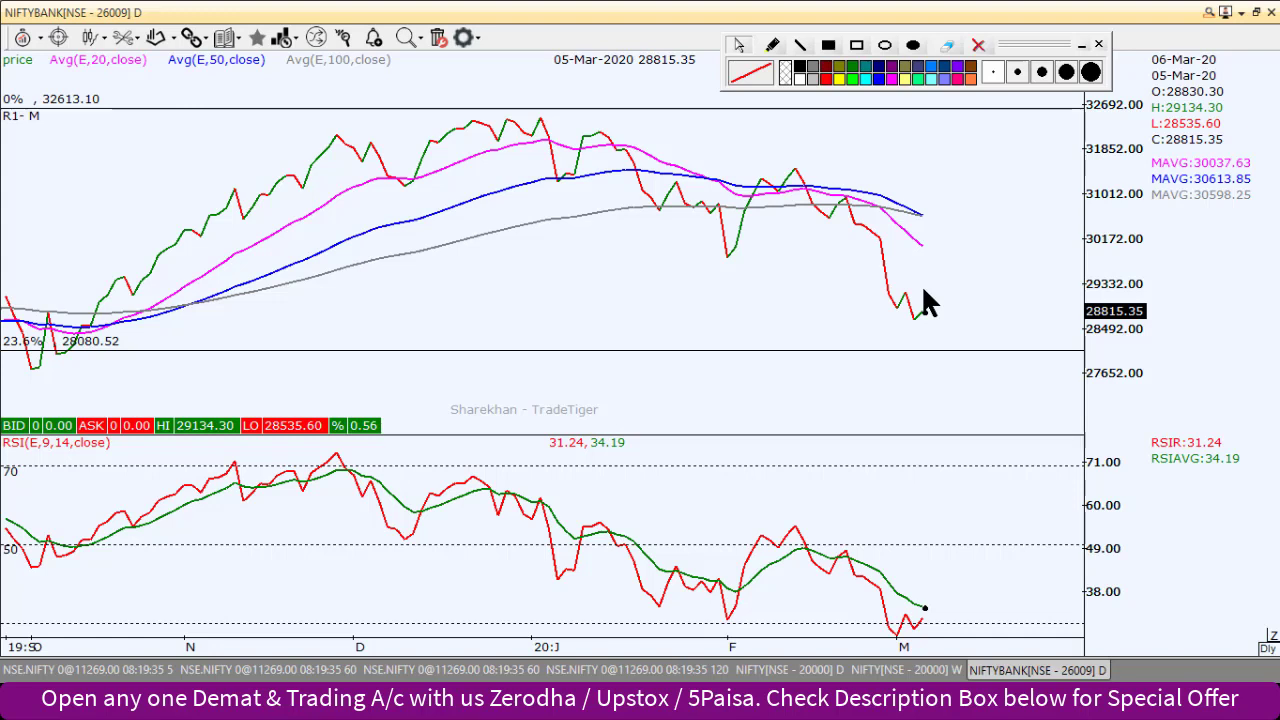
pyautogui.press('c')
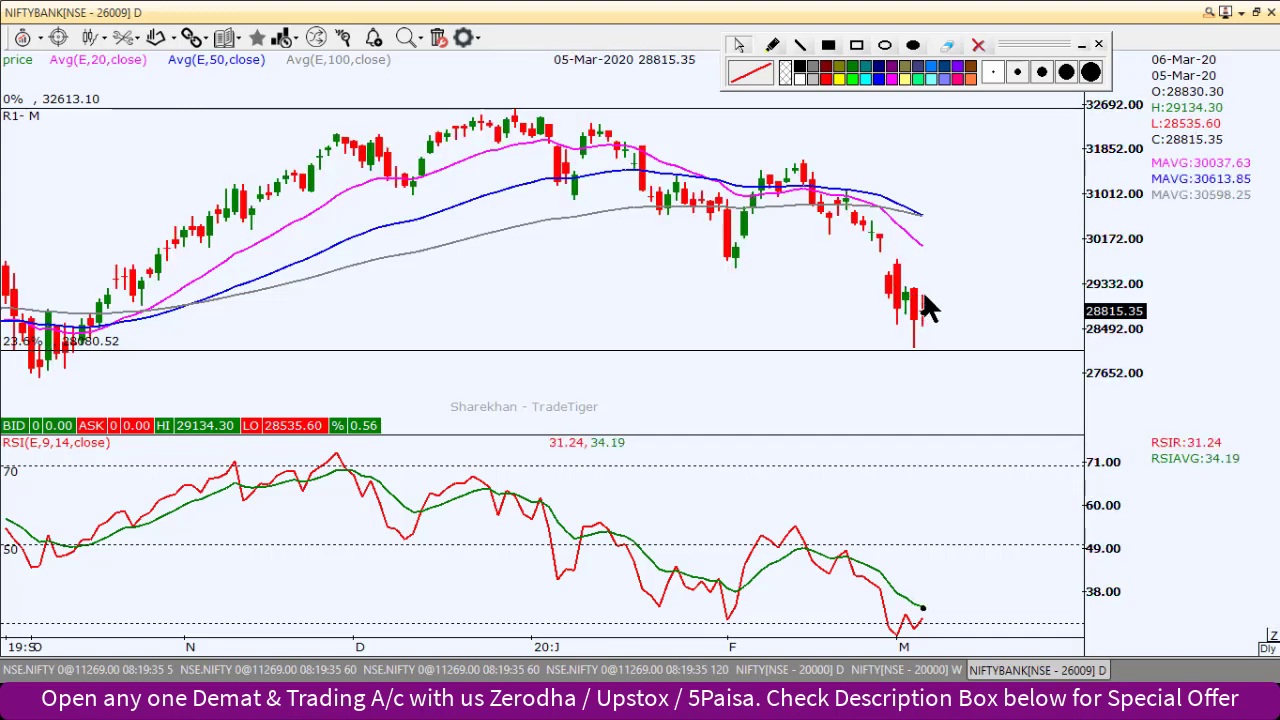